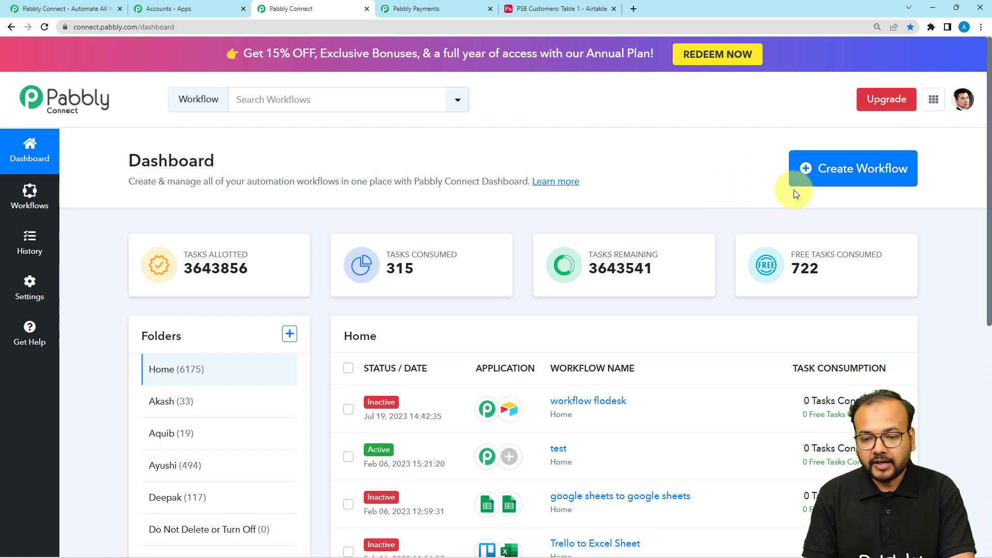
Step: Create a new workflow with the pasted name 'Send Customer Details from Pabbly Subscription Billing to Airtable'
left_click(847, 172)
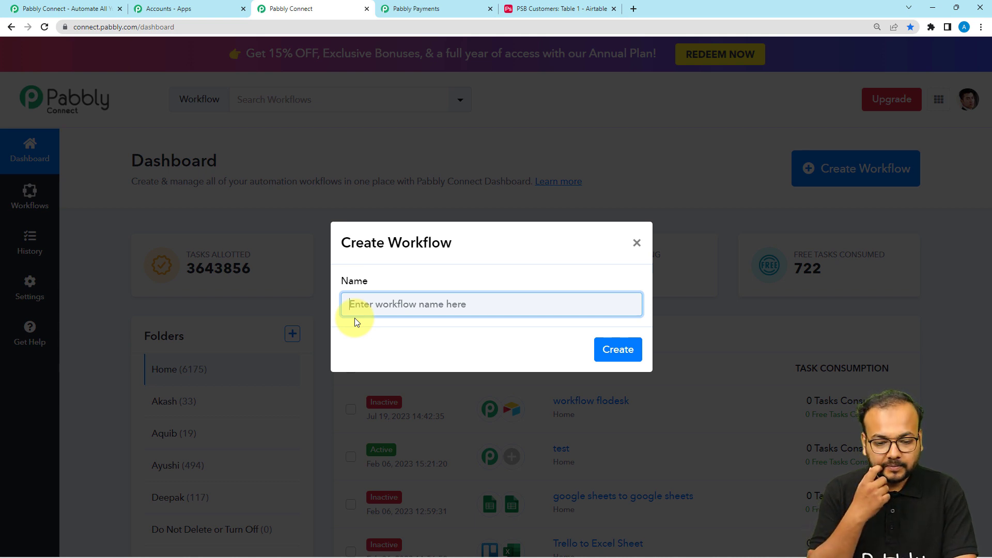
key("ctrl+v")
left_click(516, 339)
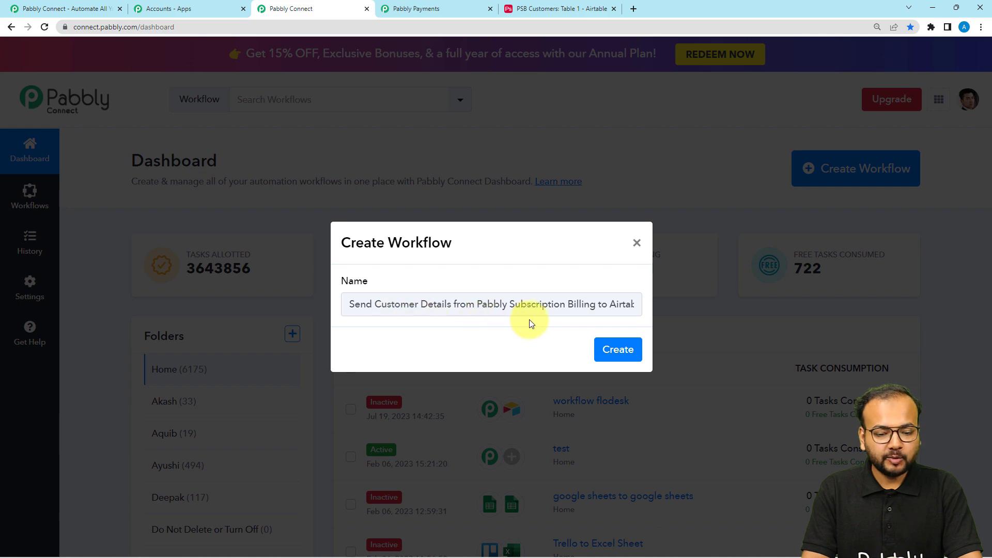
left_click(617, 350)
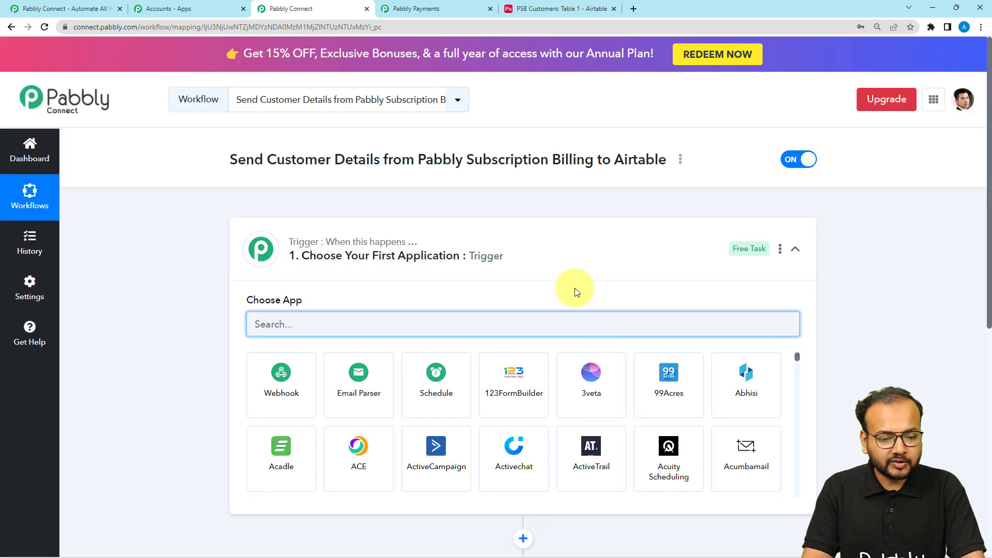
Step: Search 'pabb' and pick Pabbly Subscription Billing as the trigger step's app
left_click(546, 250)
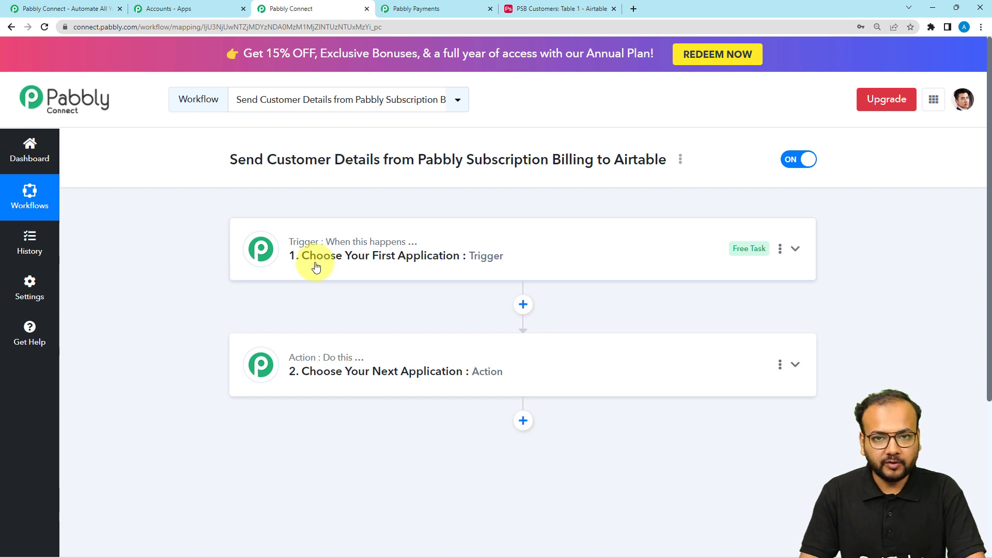
mouse_move(310, 358)
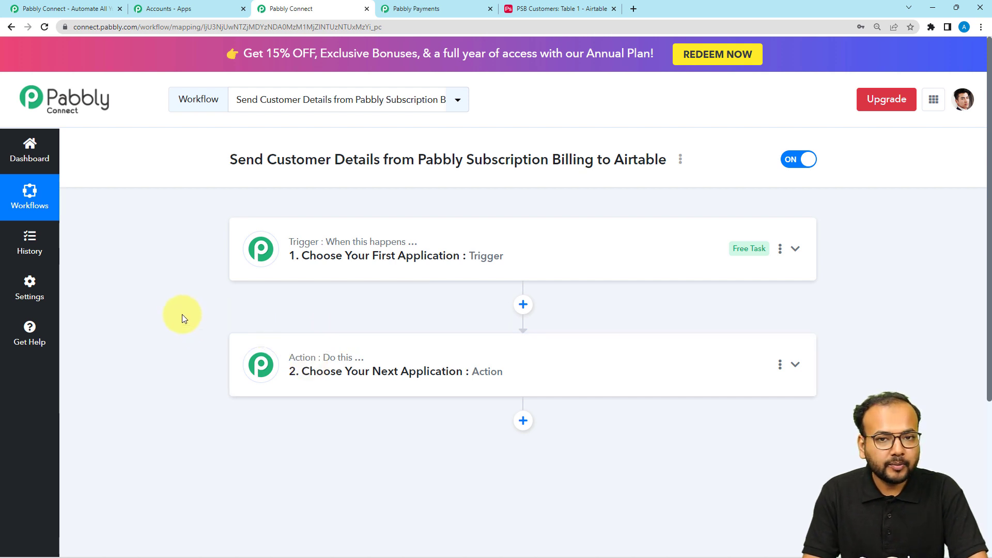
left_click(305, 260)
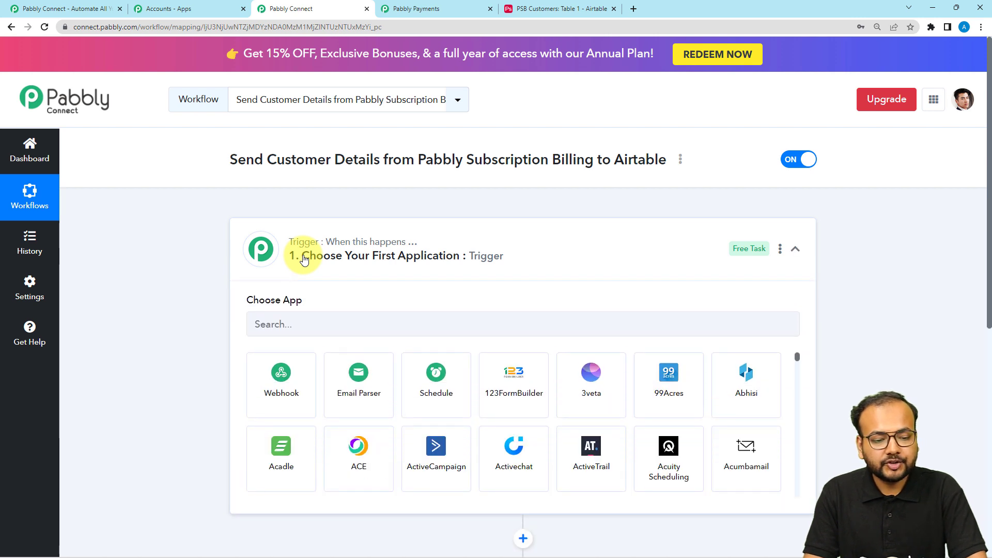
scroll(305, 260, "down", 1)
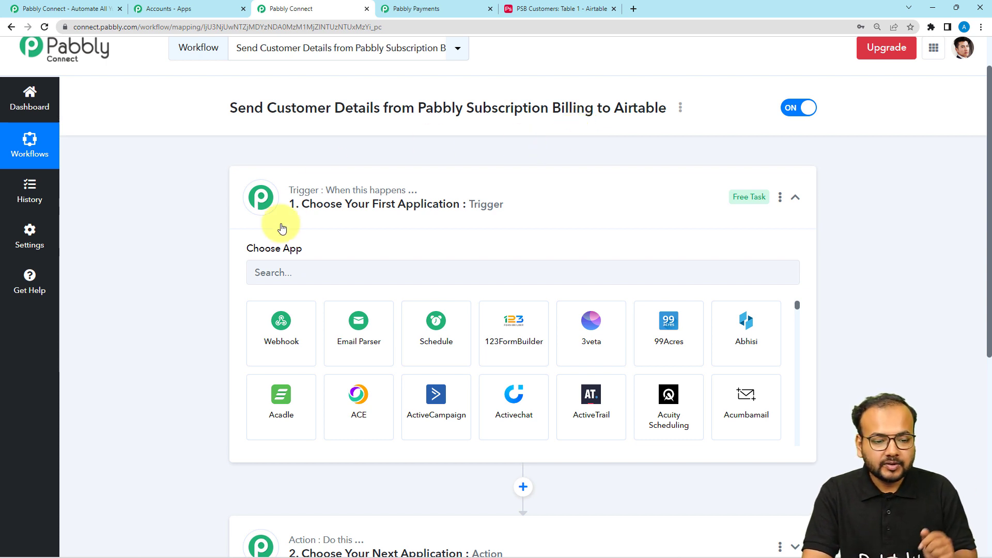
left_click(284, 271)
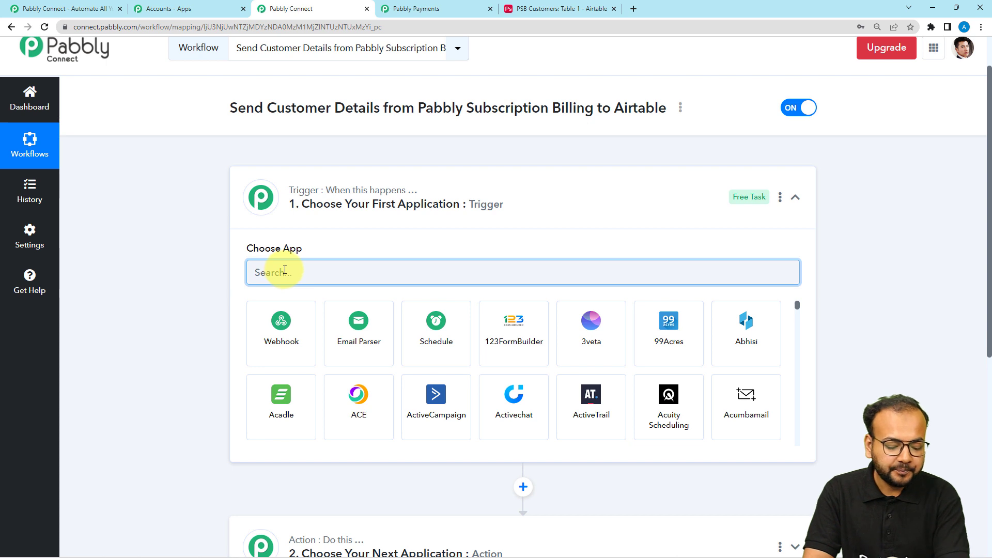
type("pabb")
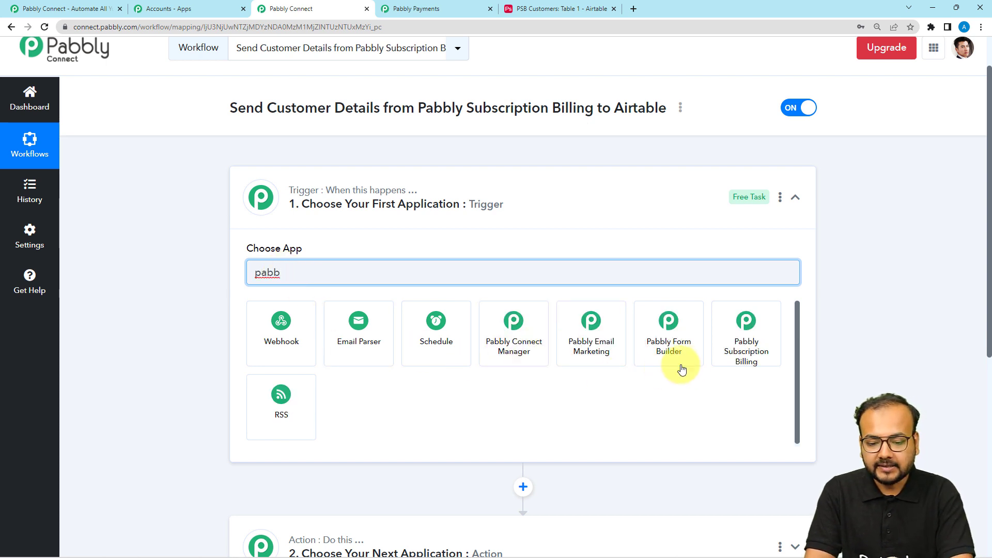
left_click(746, 341)
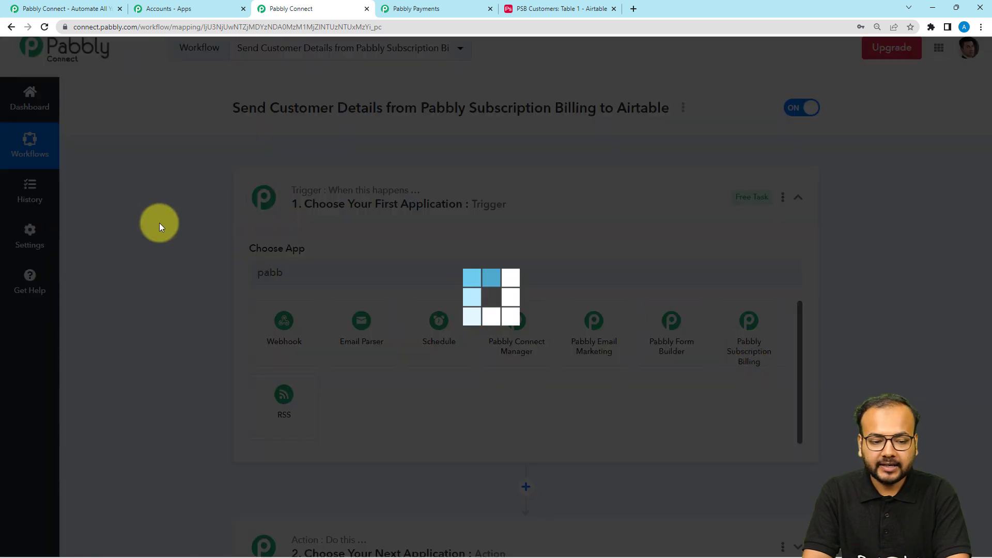
scroll(165, 230, "down", 2)
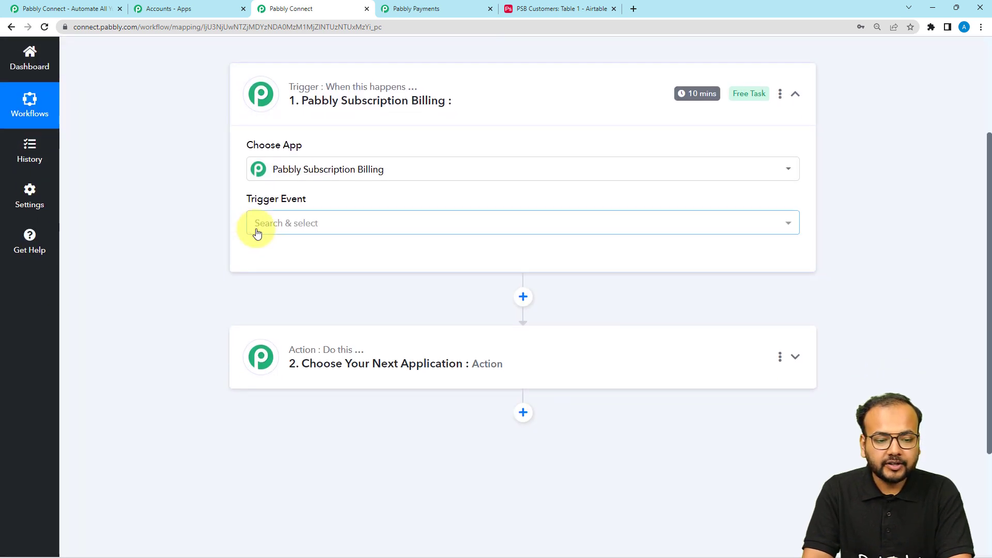
Step: Set the trigger event to New Customer and review its webhook URL setup instructions
left_click(257, 233)
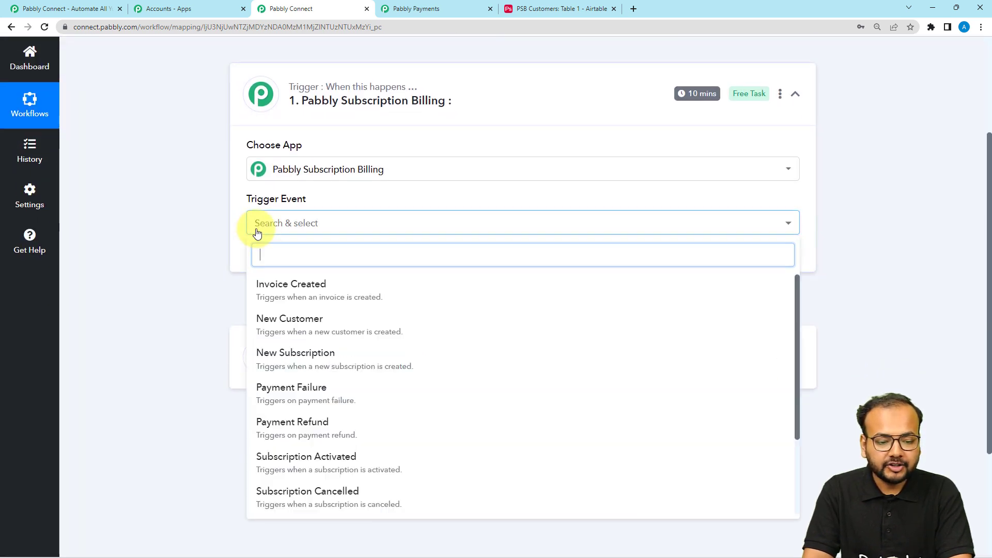
left_click(317, 331)
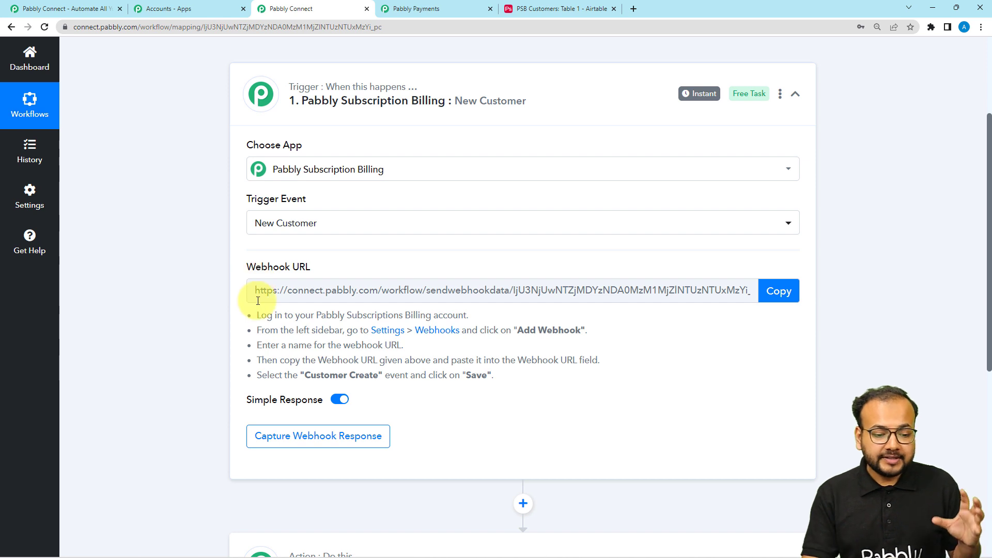
left_click_drag(254, 315, 286, 376)
left_click(337, 437)
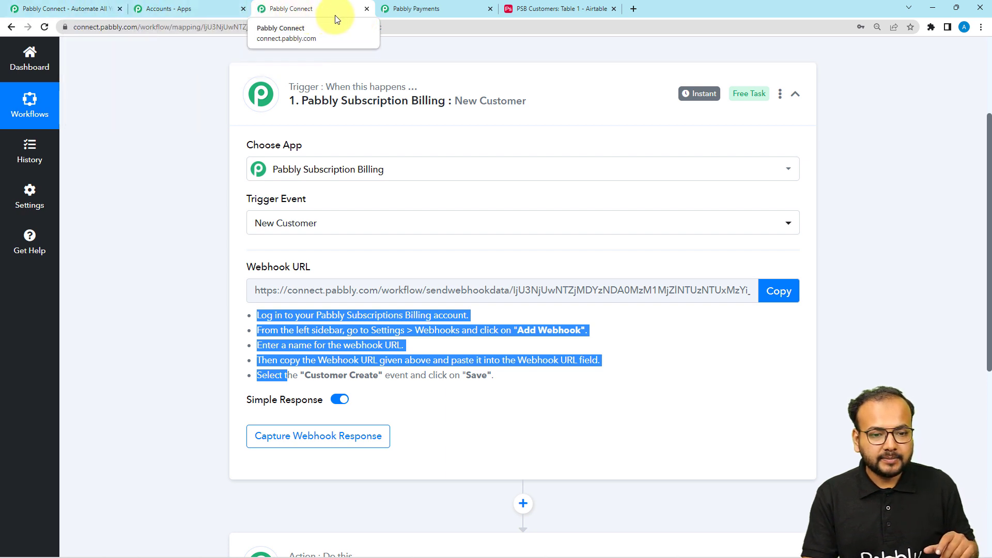
left_click(393, 11)
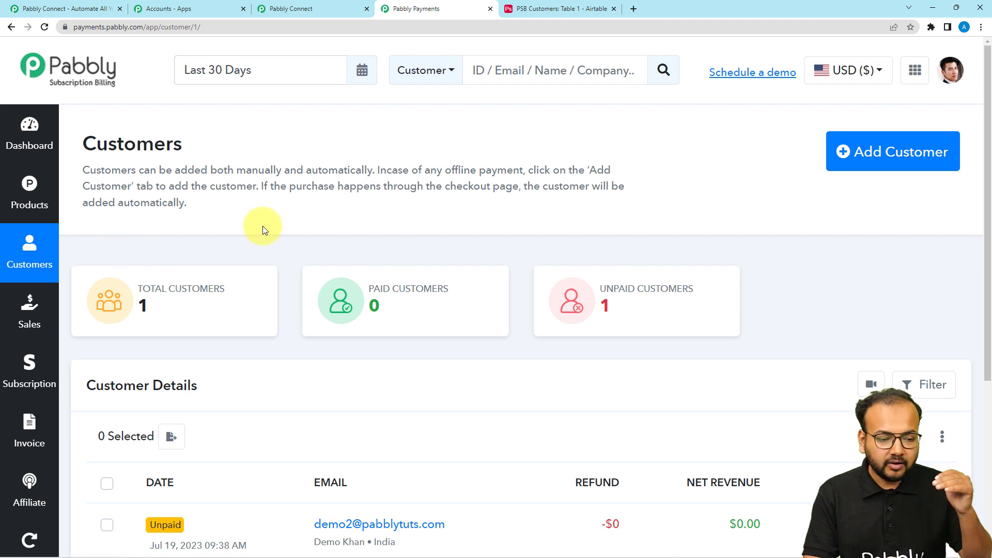
Step: Open Settings, then Webhooks, listing the existing New Customer and Subscription Expire Final webhooks
scroll(263, 230, "down", 1)
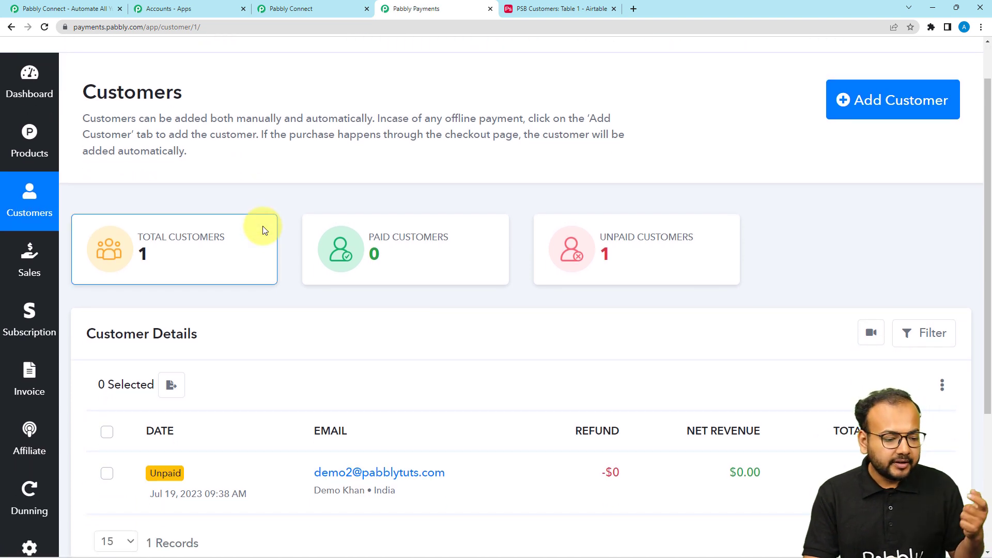
scroll(26, 250, "down", 4)
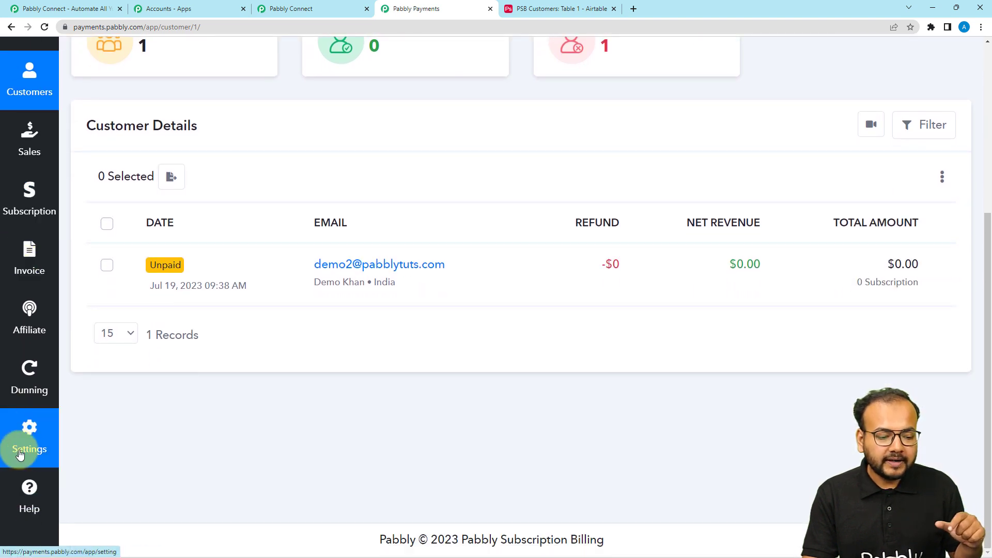
left_click(30, 457)
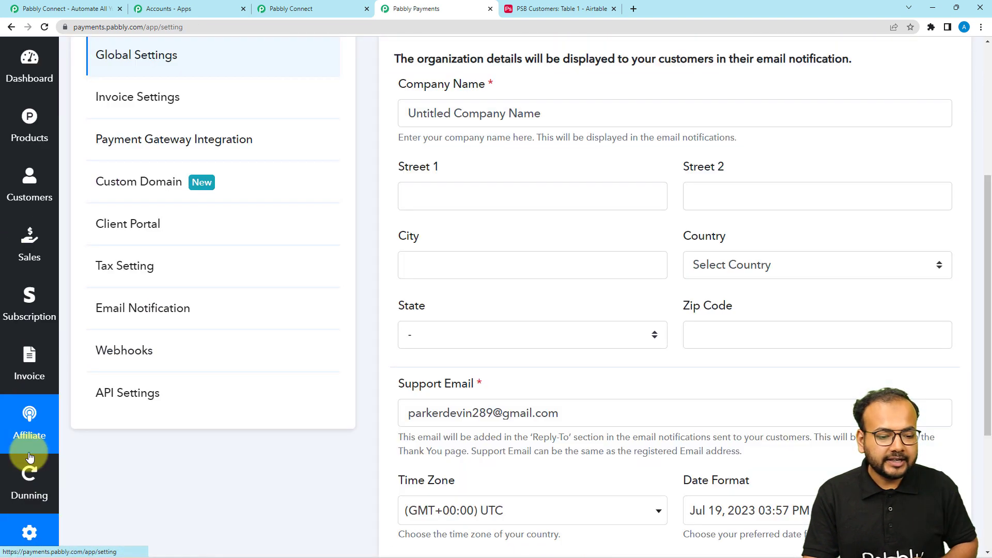
scroll(264, 426, "up", 2)
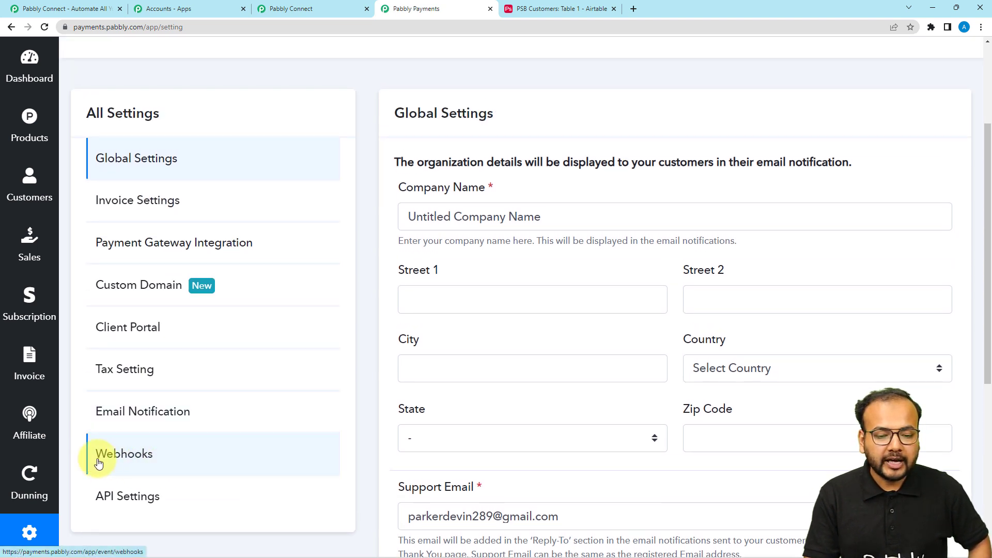
left_click(141, 459)
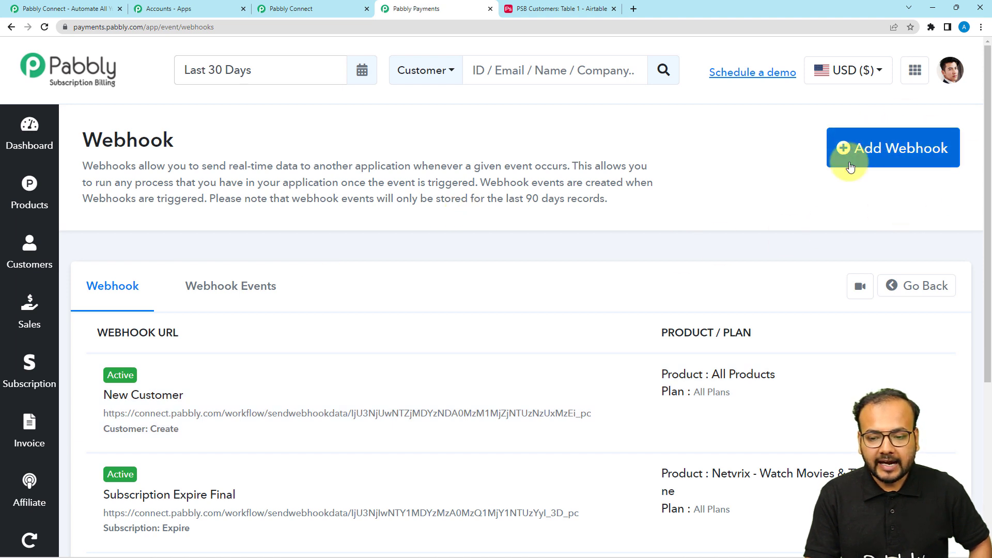
Step: Start a new webhook and name it 'Customers data'
left_click(890, 148)
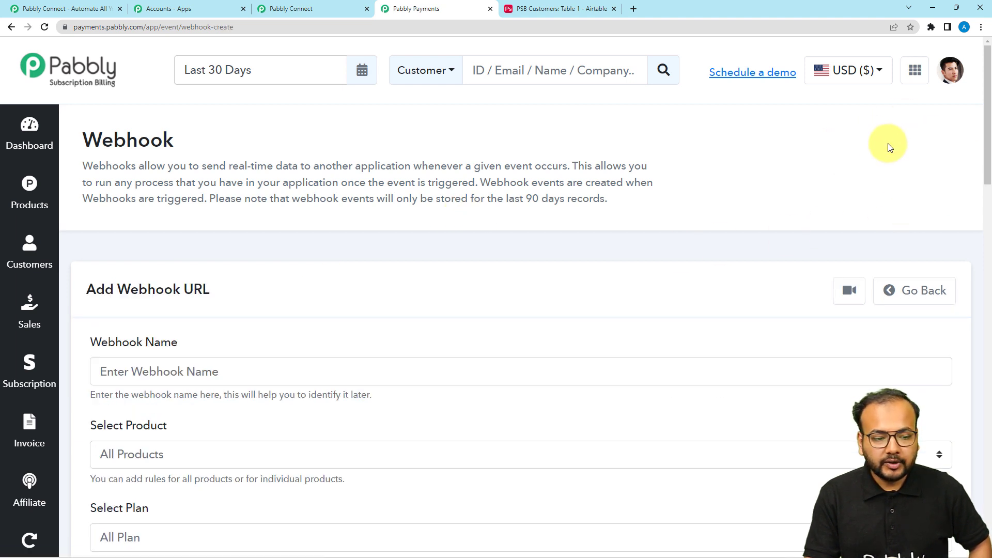
scroll(609, 251, "down", 4)
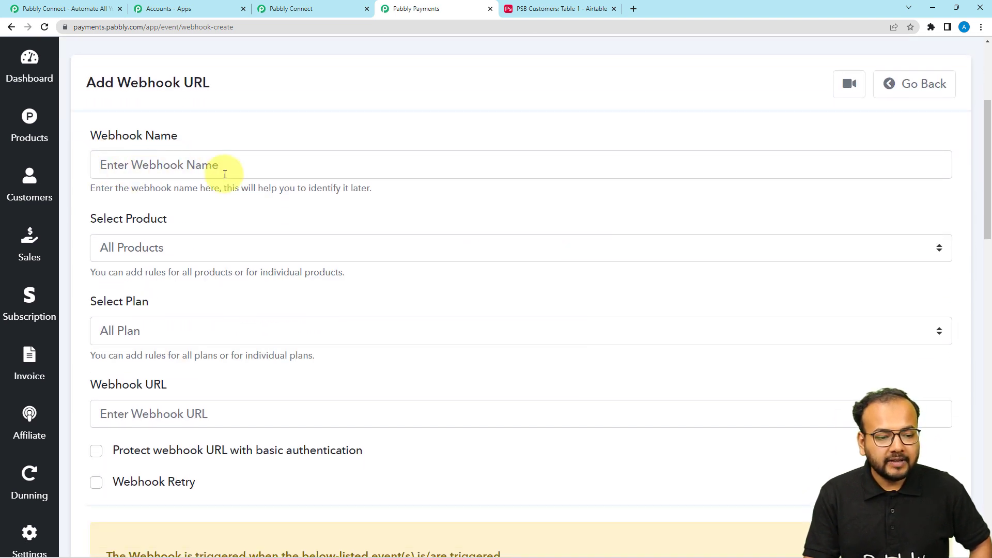
left_click(169, 161)
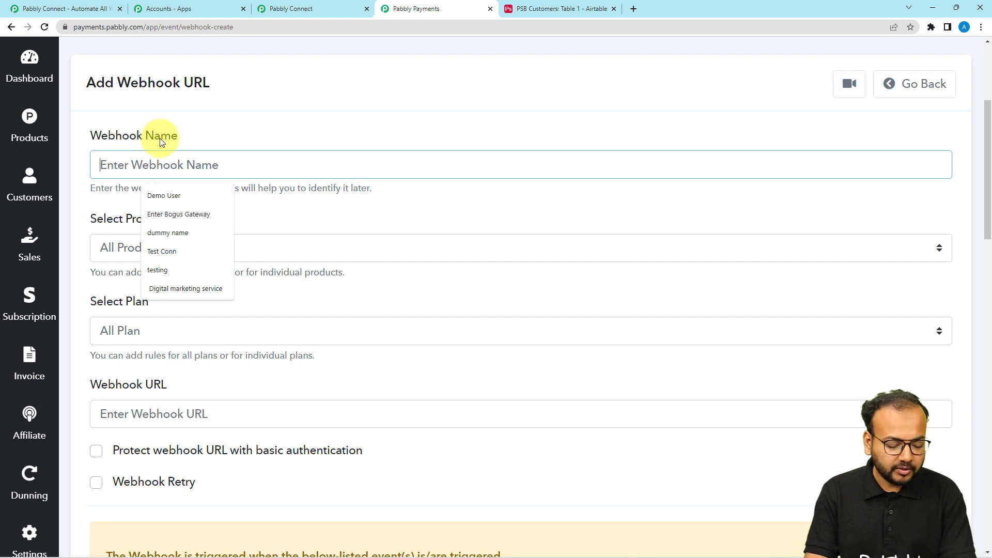
type("cust")
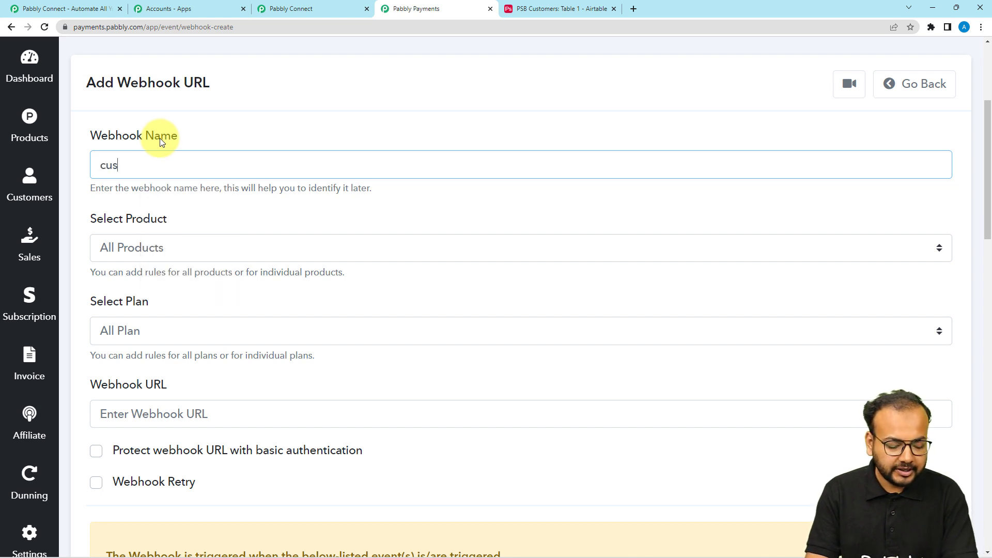
key("Down")
key("Return")
scroll(168, 212, "down", 1)
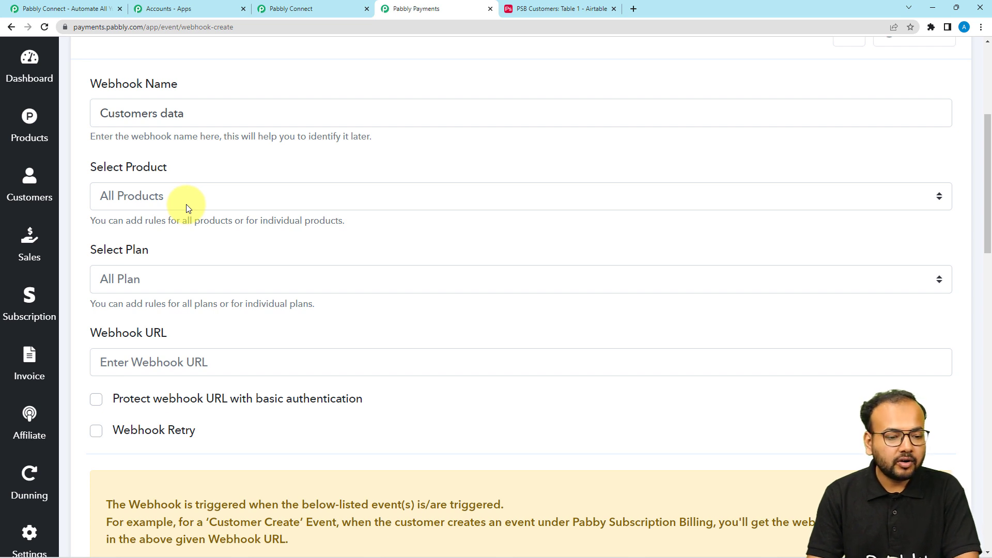
Step: Limit the webhook to the Fitness Academy for Gym Lovers product with All Plan
left_click(186, 204)
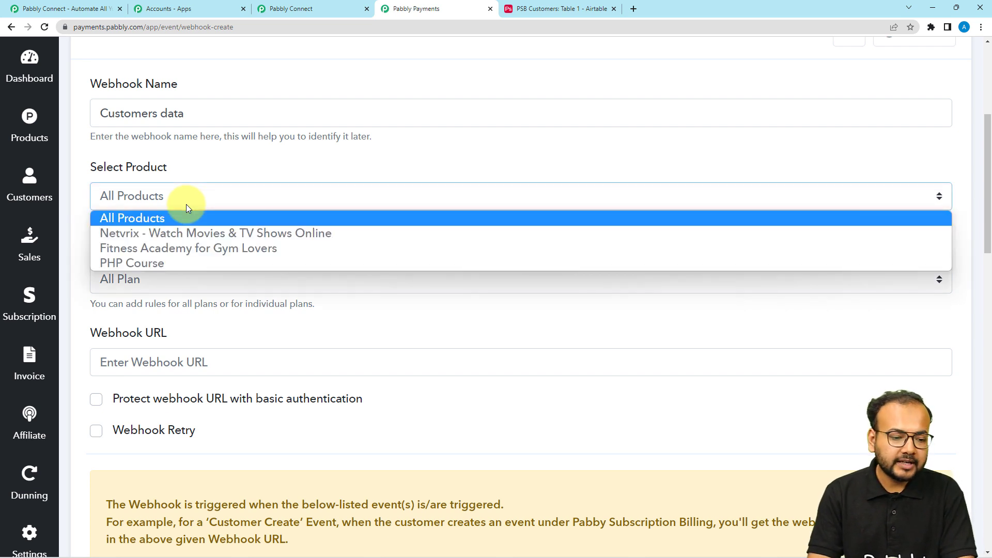
left_click(170, 248)
scroll(228, 241, "down", 1)
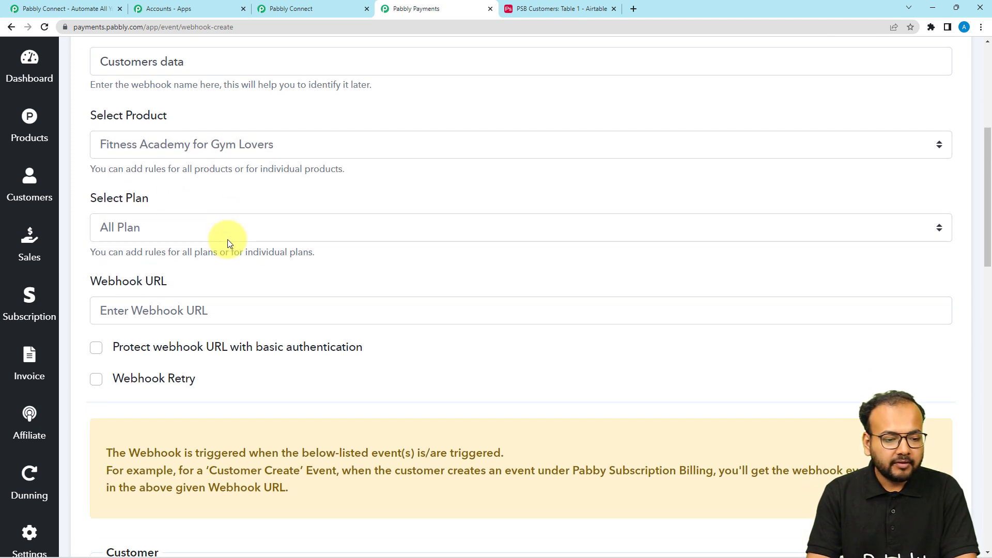
left_click(196, 236)
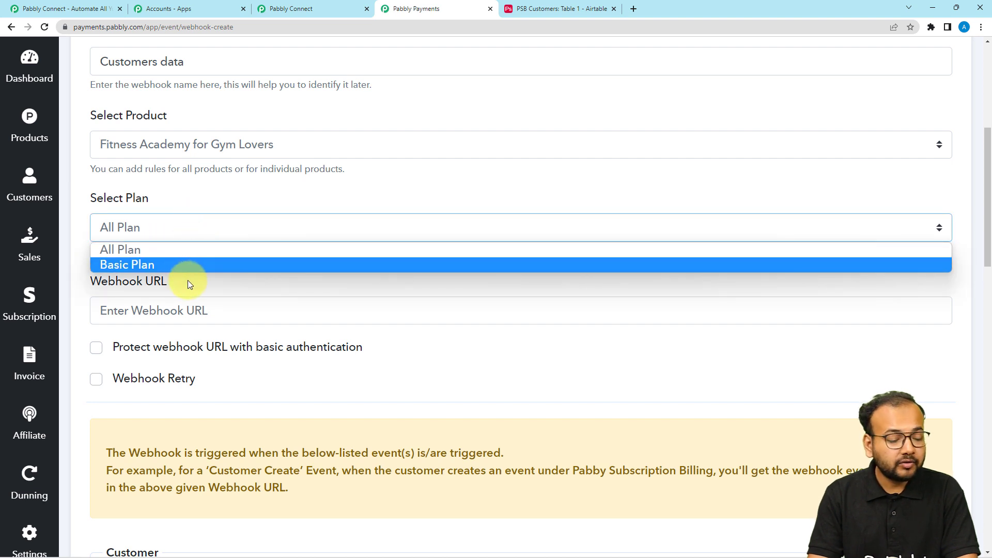
left_click(222, 189)
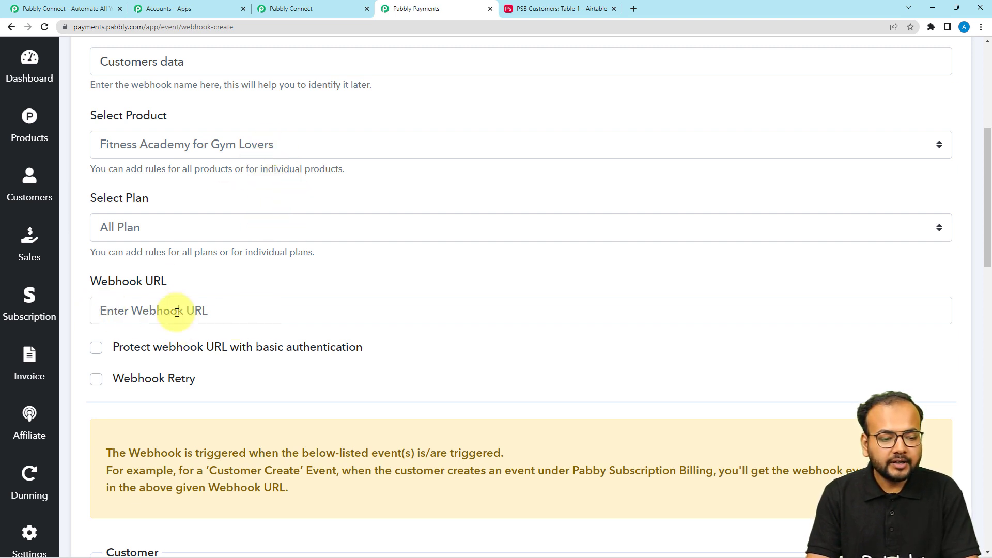
left_click(290, 10)
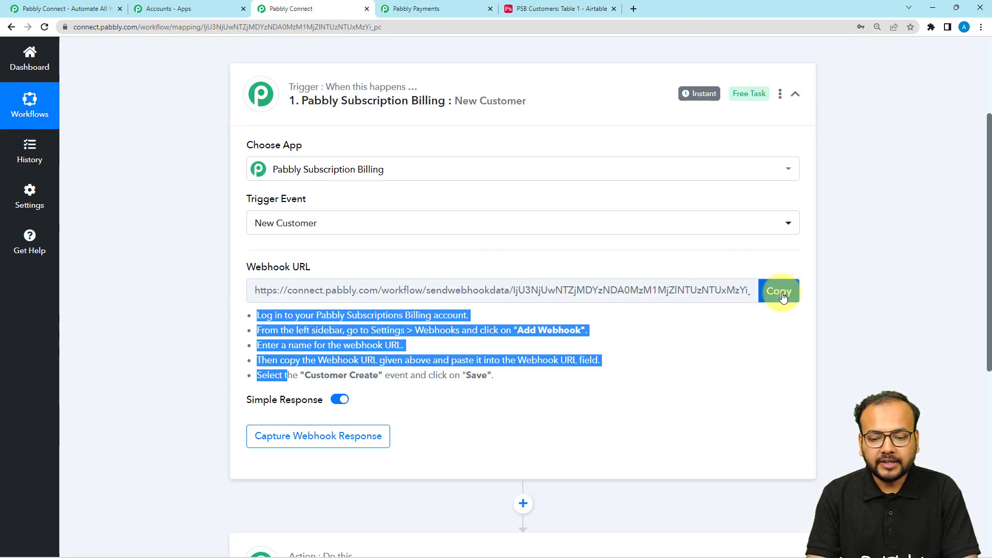
Step: Copy the New Customer trigger's webhook URL from the Pabbly Connect workflow
left_click(778, 290)
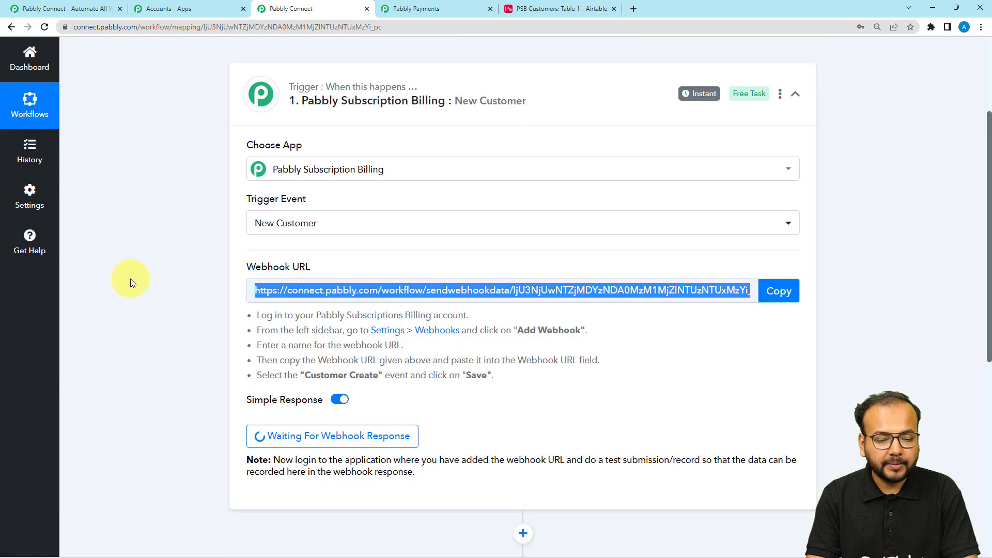
scroll(130, 278, "down", 3)
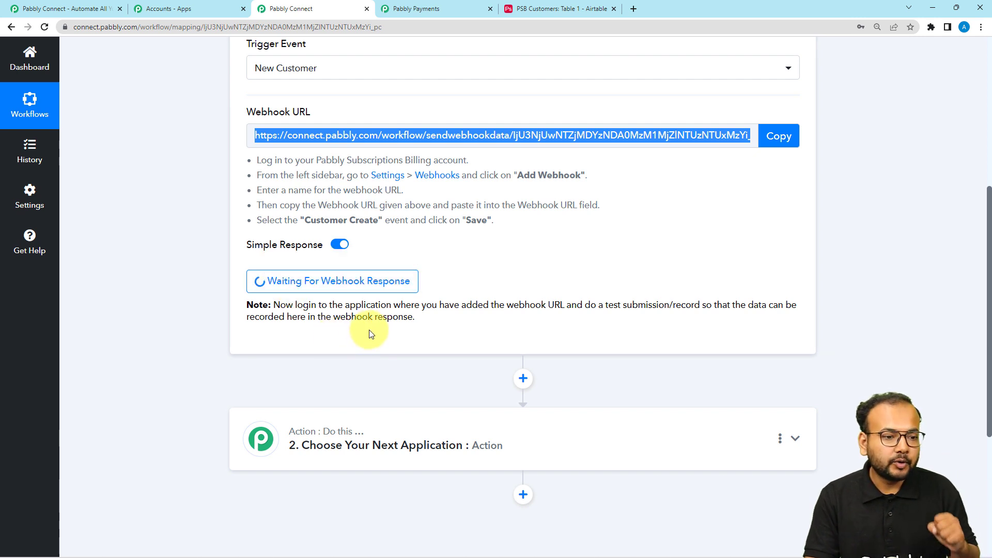
left_click(103, 15)
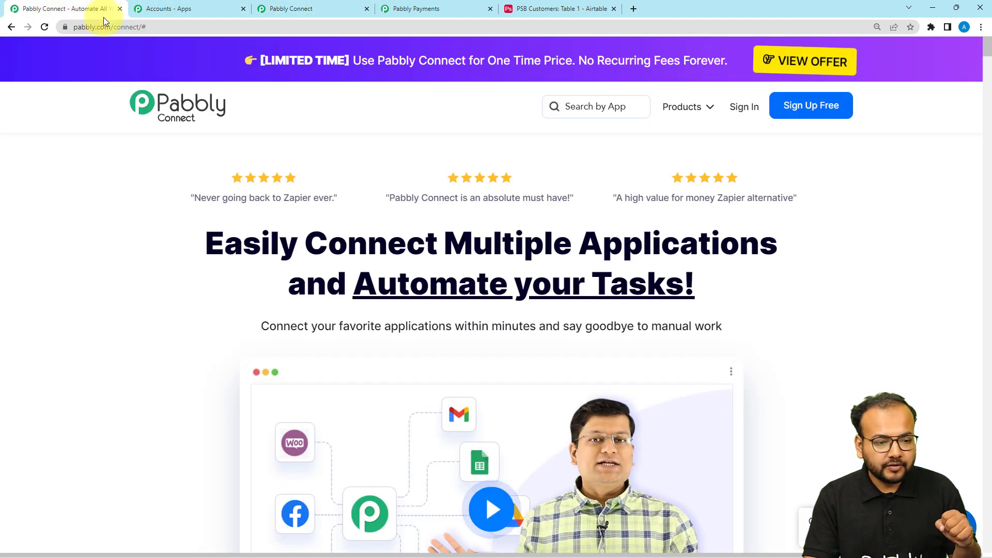
left_click(325, 9)
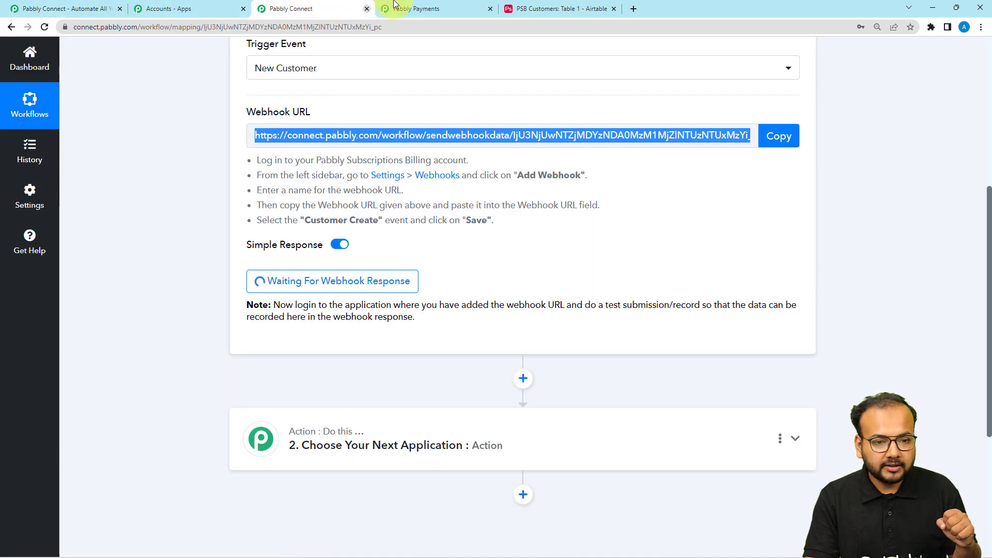
Step: Paste the copied Pabbly Connect URL into the webhook form's Webhook URL field
left_click(394, 6)
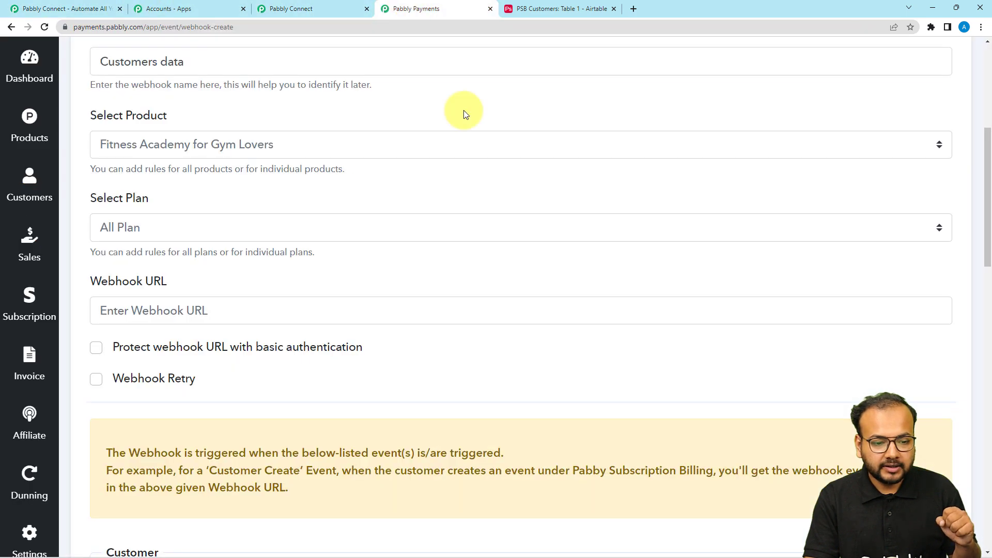
right_click(134, 310)
left_click(176, 391)
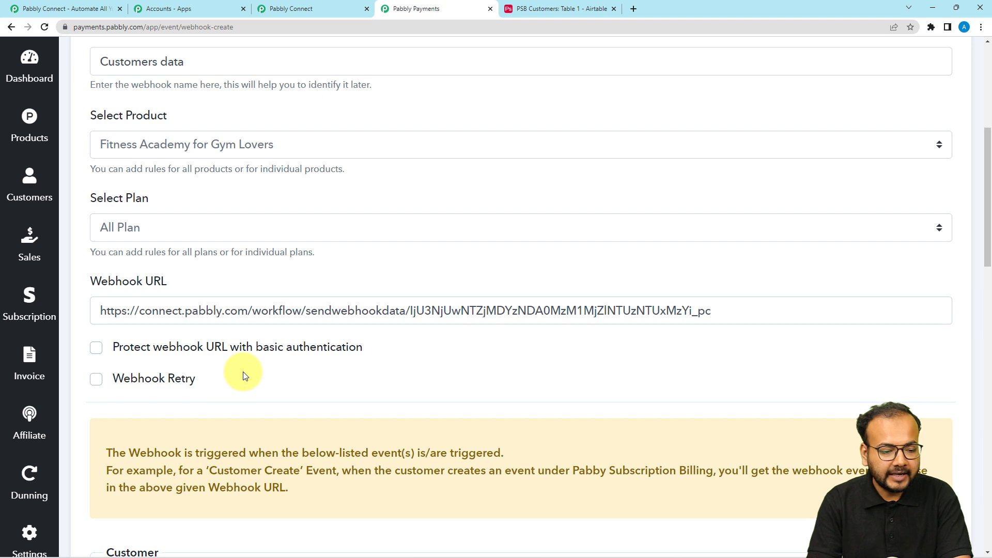
scroll(244, 372, "down", 3)
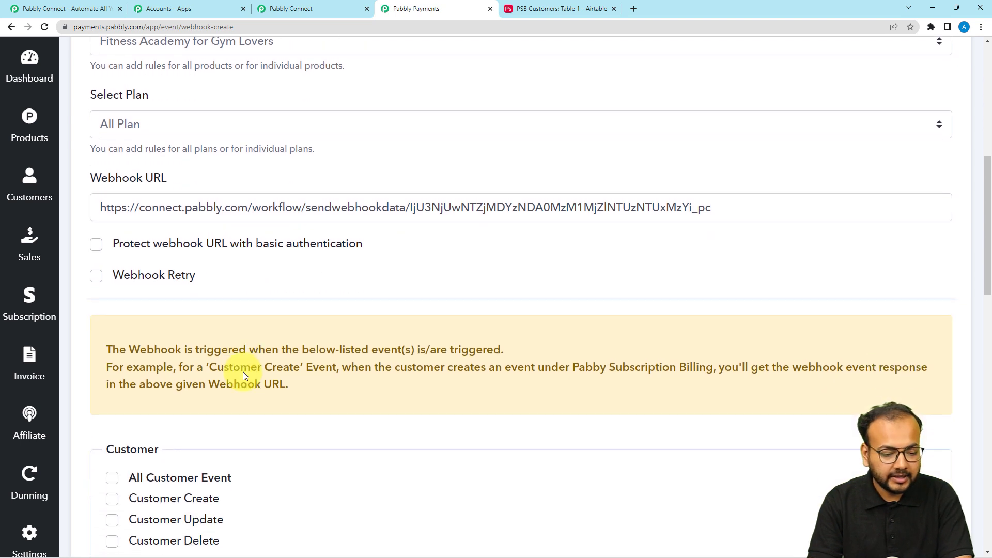
scroll(244, 372, "down", 2)
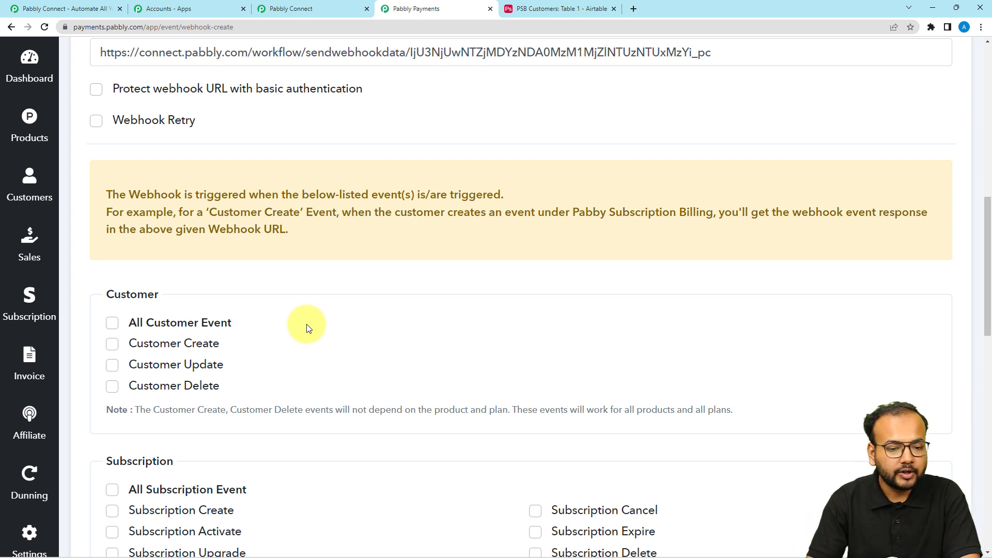
scroll(308, 328, "down", 2)
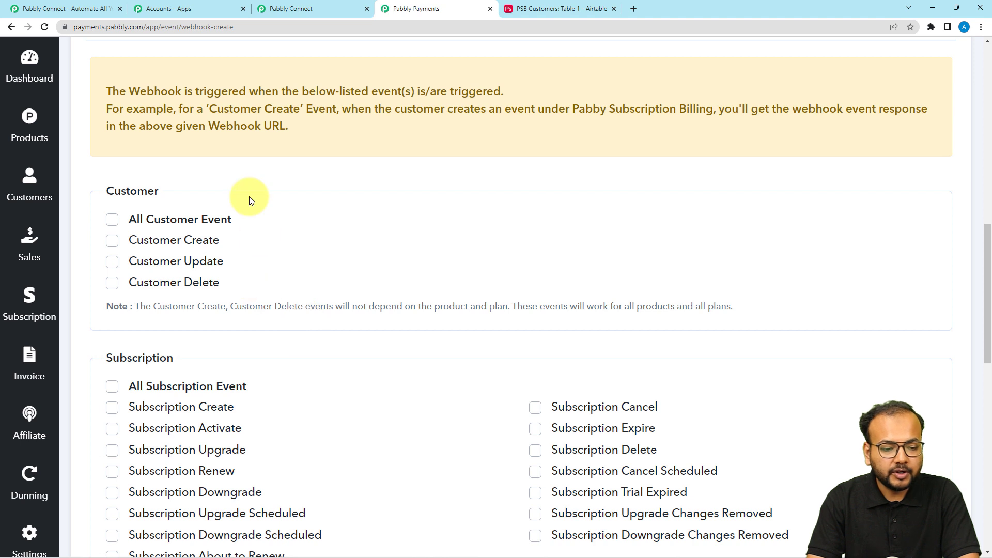
Step: Tick the Customer Create event and save the Customers data webhook
mouse_move(115, 239)
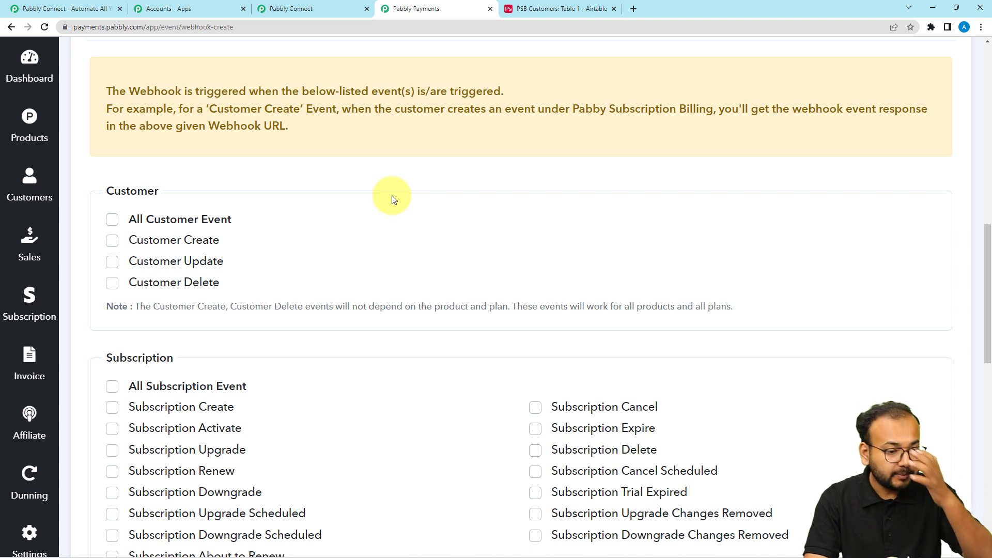
left_click(113, 241)
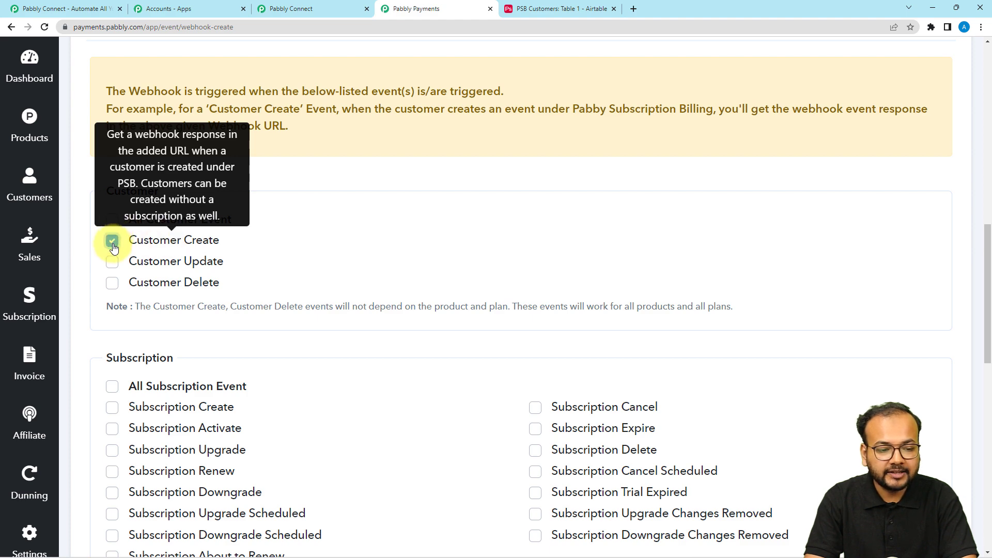
scroll(440, 294, "down", 10)
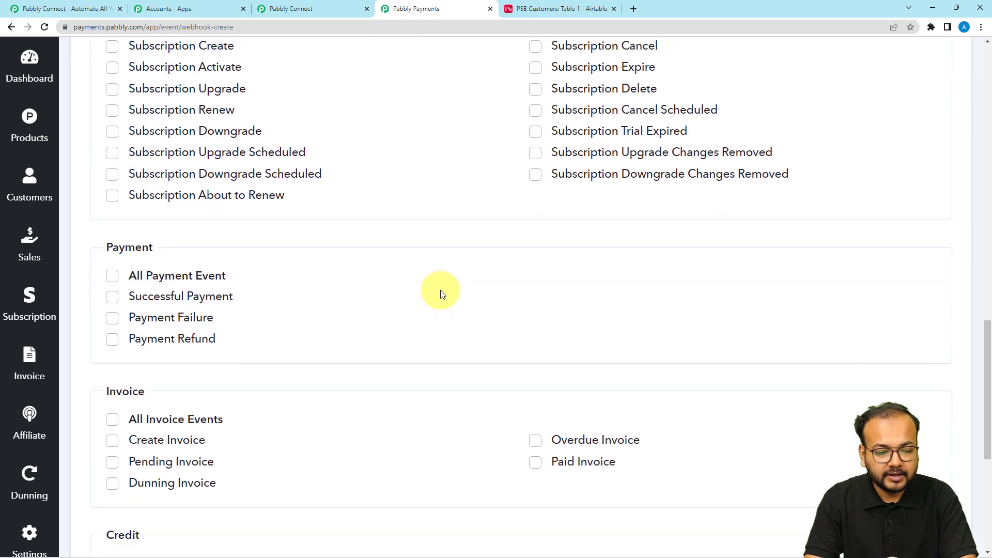
scroll(440, 294, "down", 4)
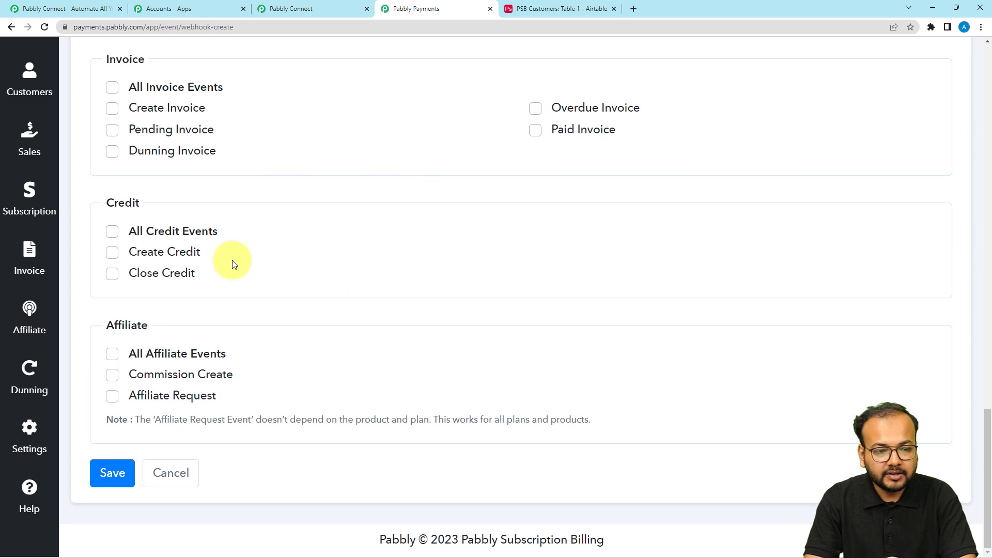
scroll(407, 191, "up", 4)
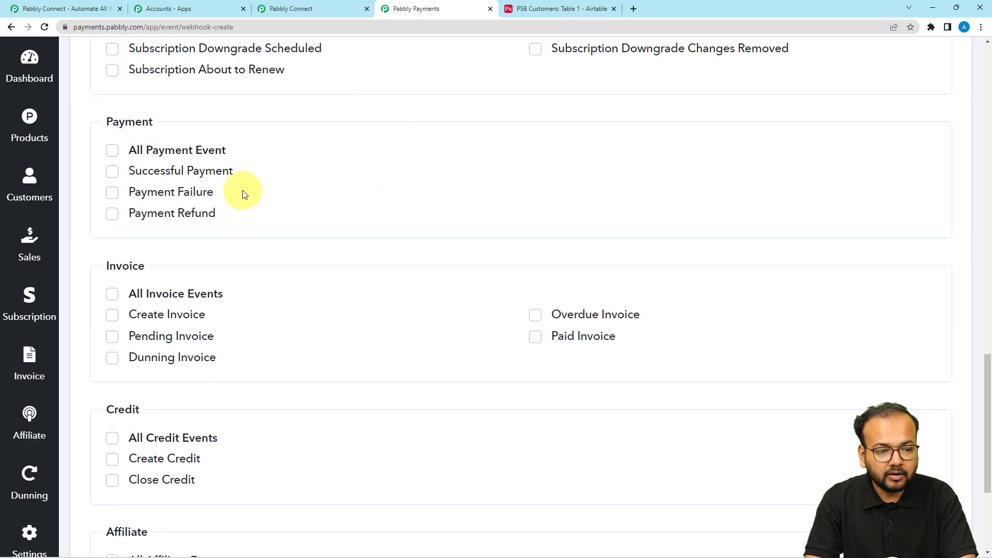
scroll(418, 346, "down", 4)
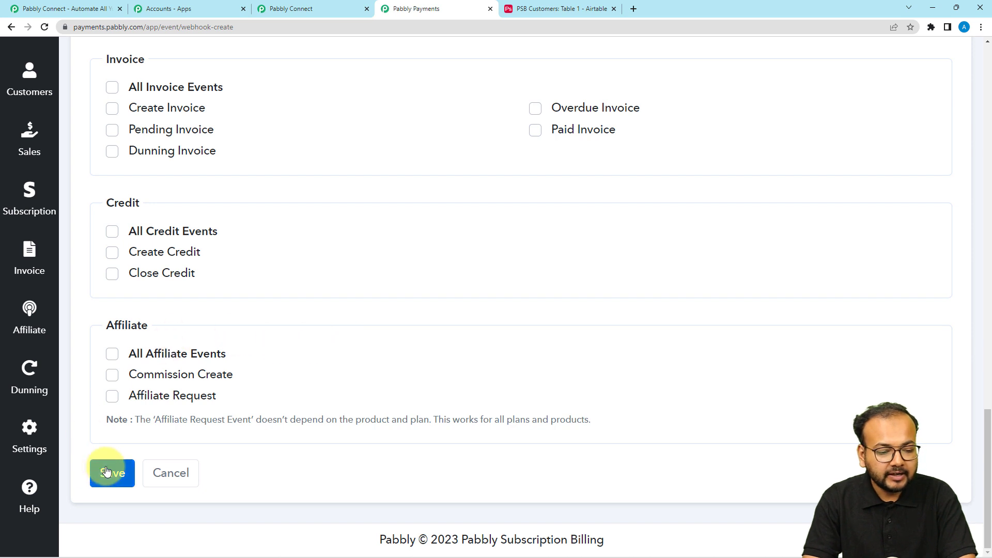
left_click(107, 471)
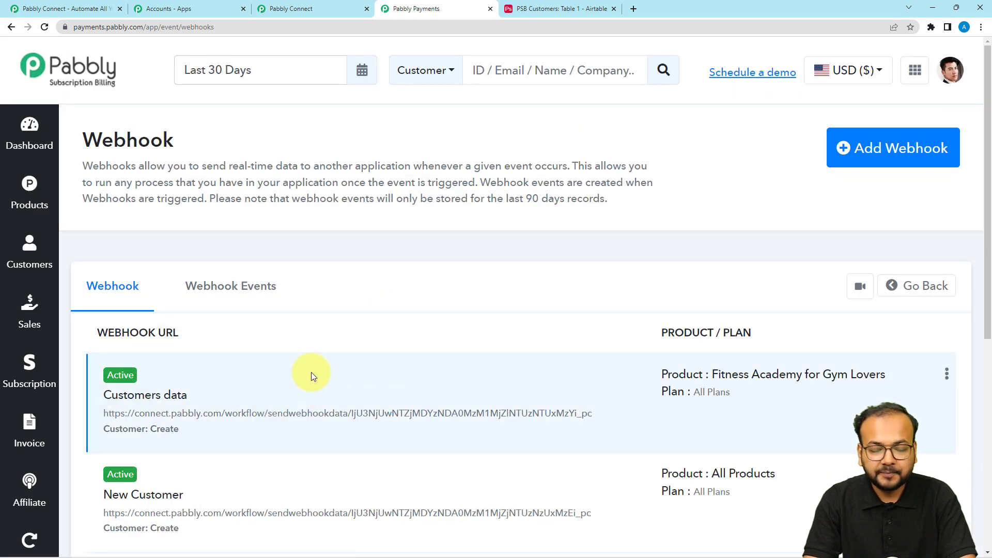
Step: Discard the earlier test_webhook_url response and recapture, so the trigger awaits a new test submission
left_click(318, 6)
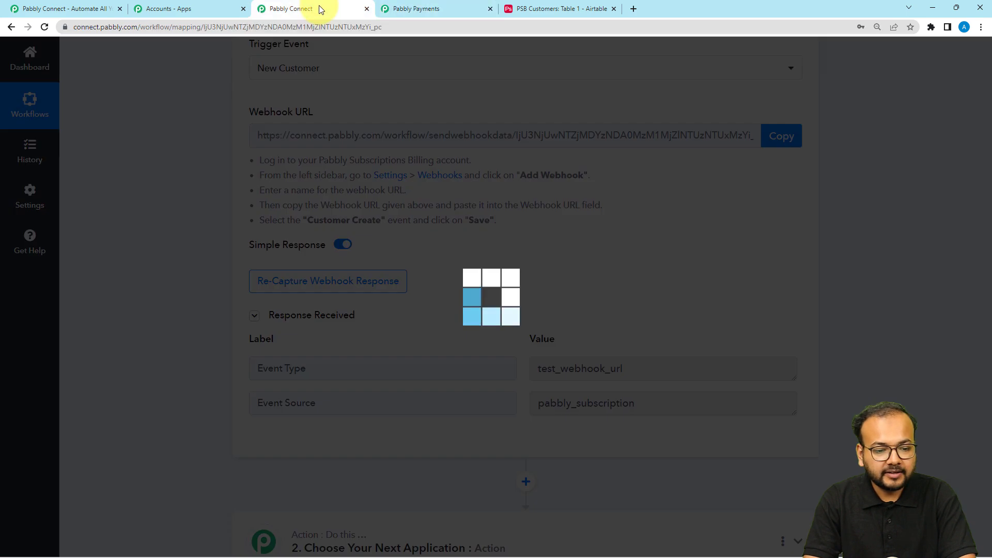
scroll(179, 338, "up", 1)
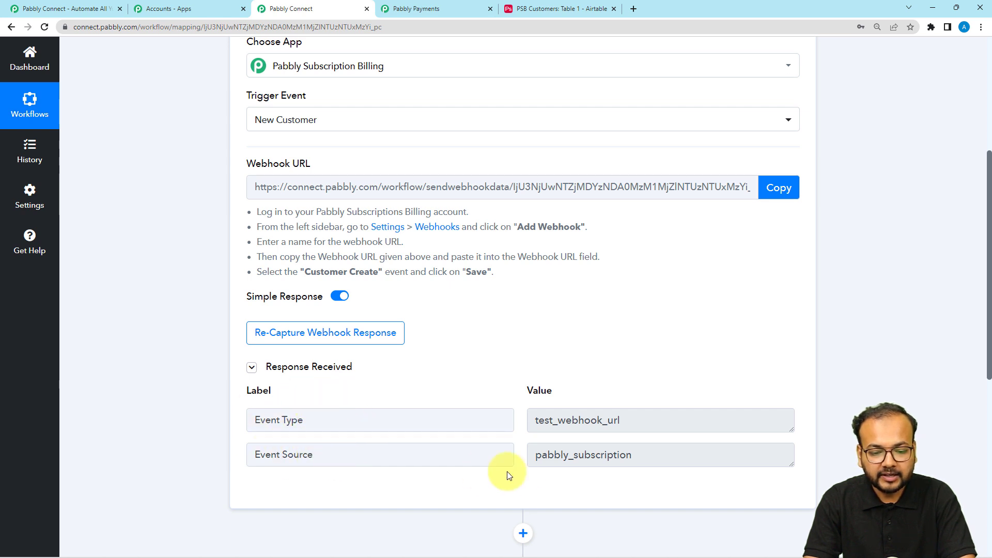
left_click_drag(652, 429, 519, 424)
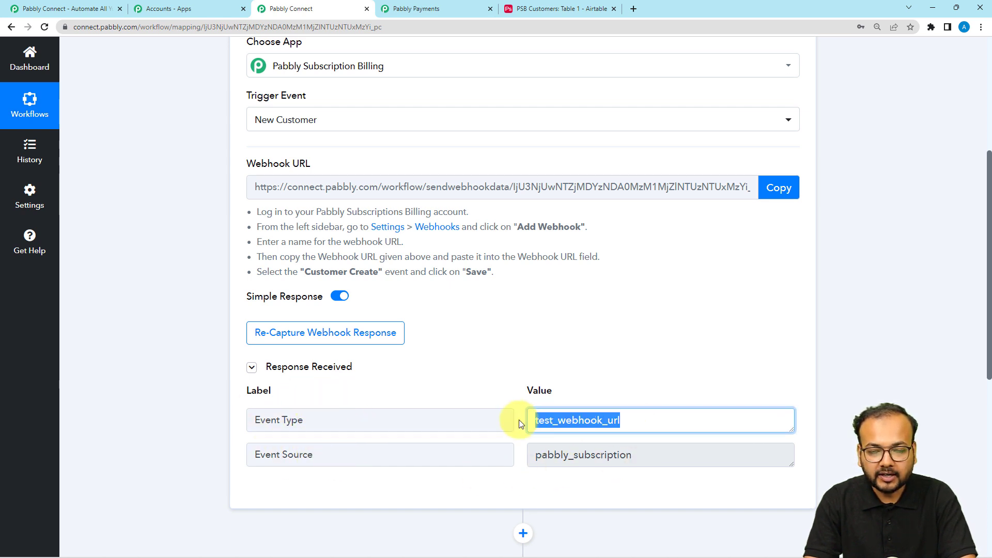
left_click(536, 366)
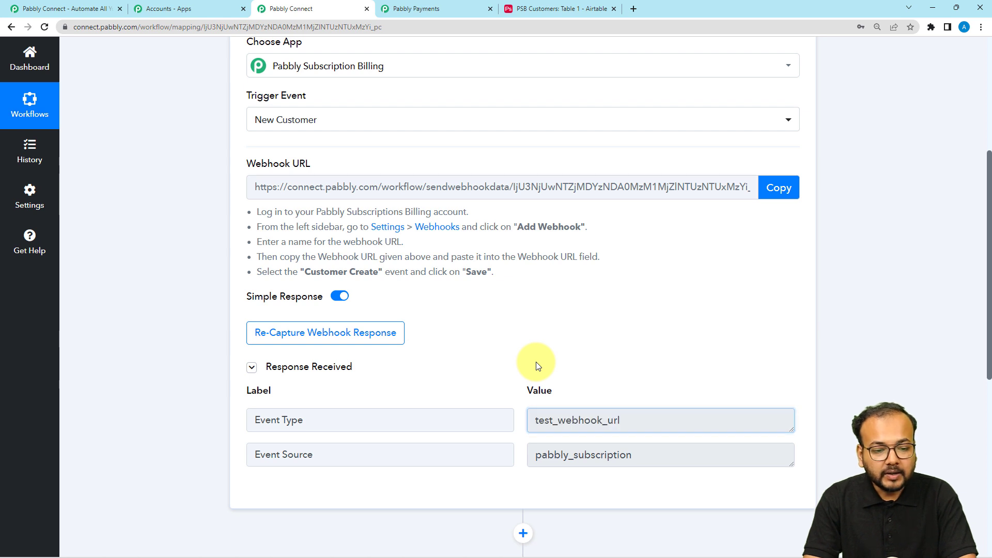
left_click(309, 343)
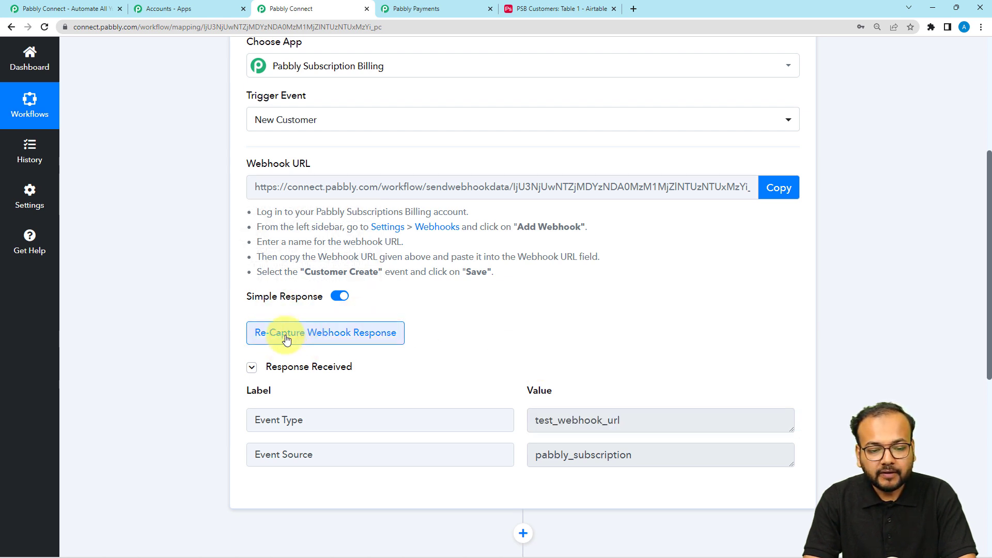
left_click(296, 327)
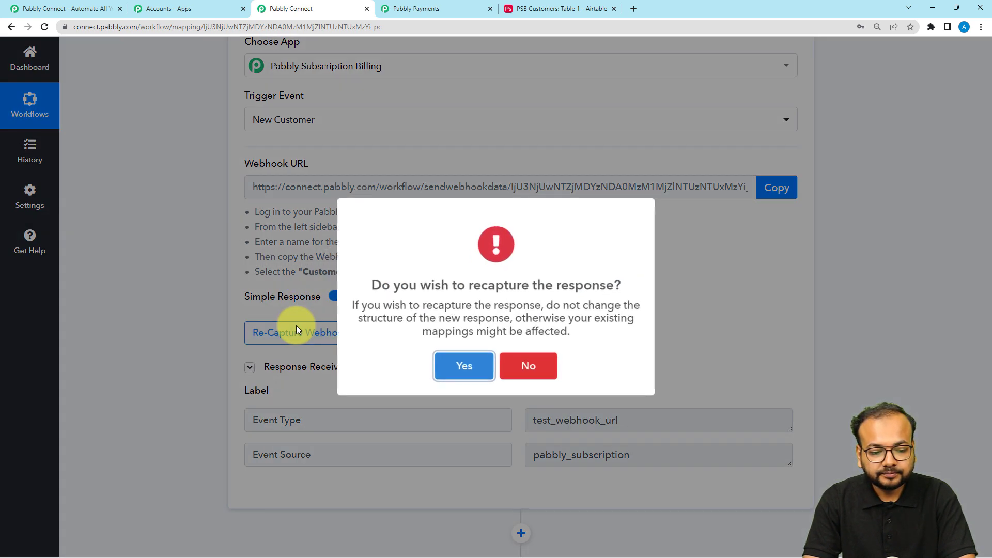
left_click(451, 373)
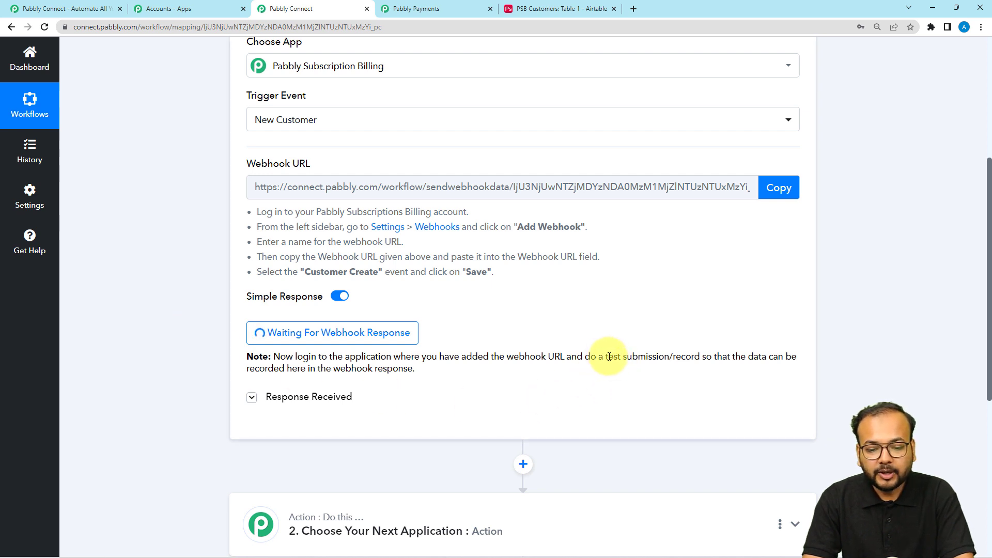
left_click_drag(603, 357, 686, 354)
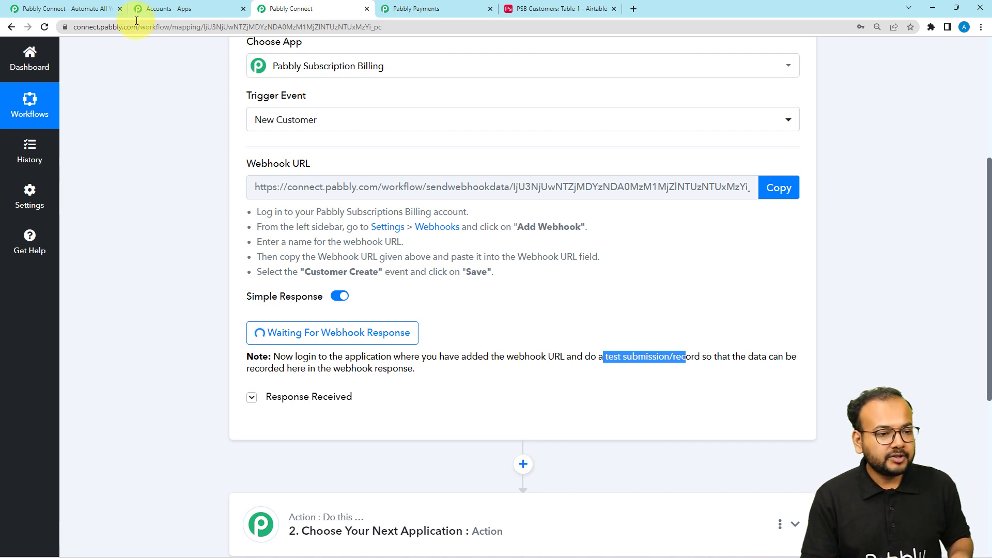
Step: Add a new customer with first name New and last name Customer
left_click(422, 10)
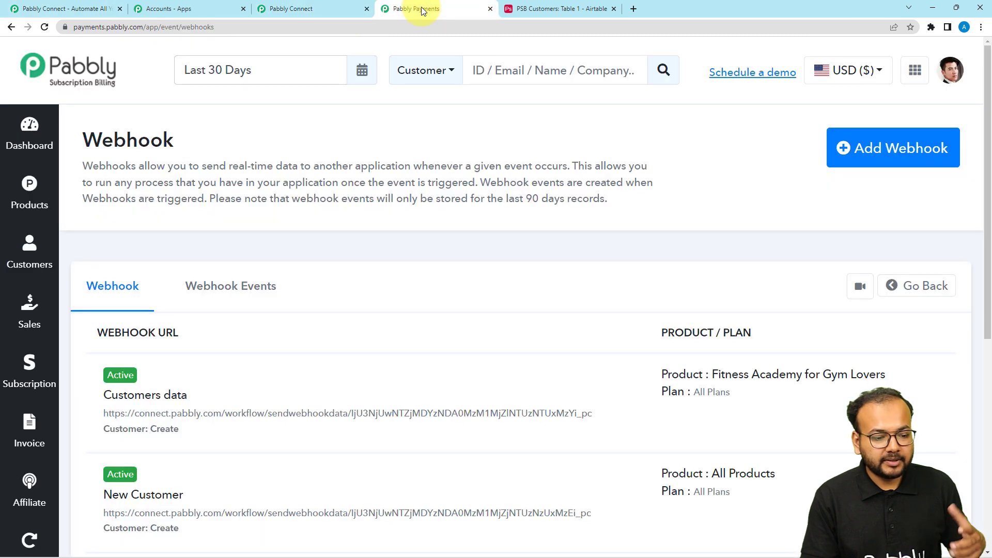
left_click(36, 255)
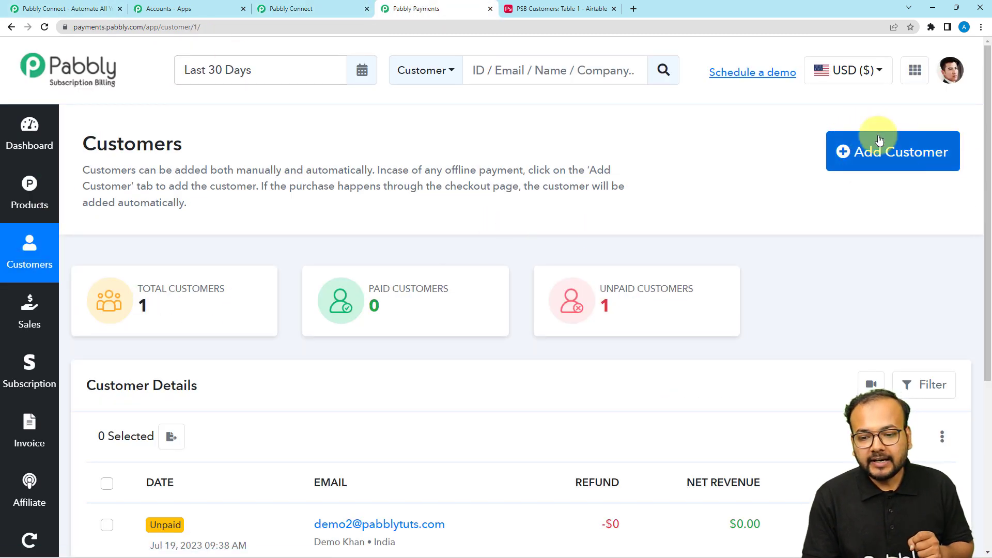
left_click(903, 154)
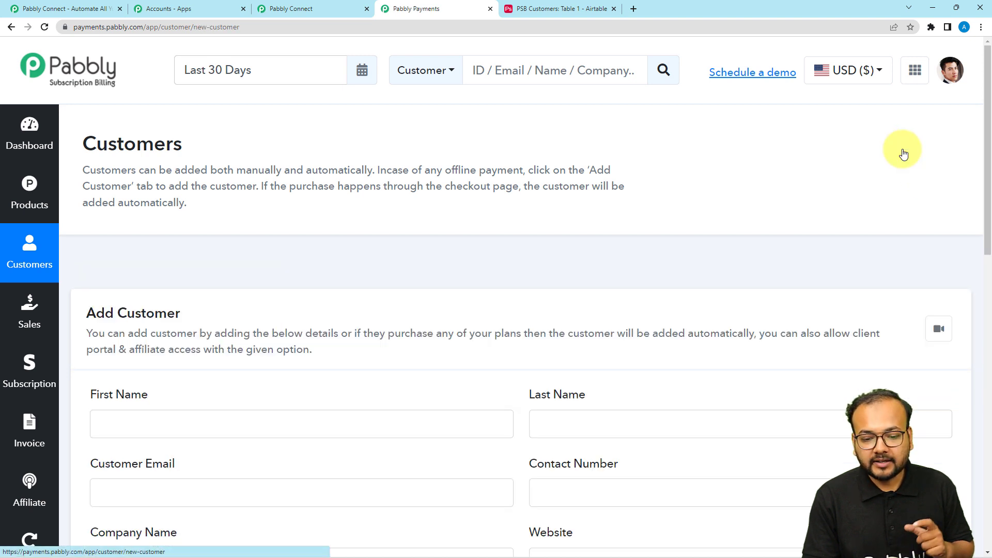
scroll(626, 321, "down", 4)
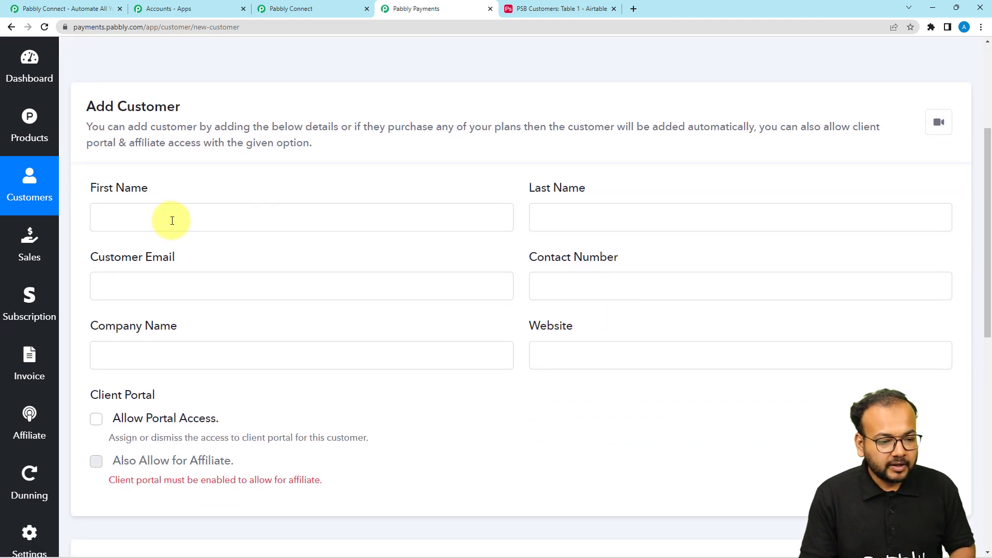
left_click(172, 220)
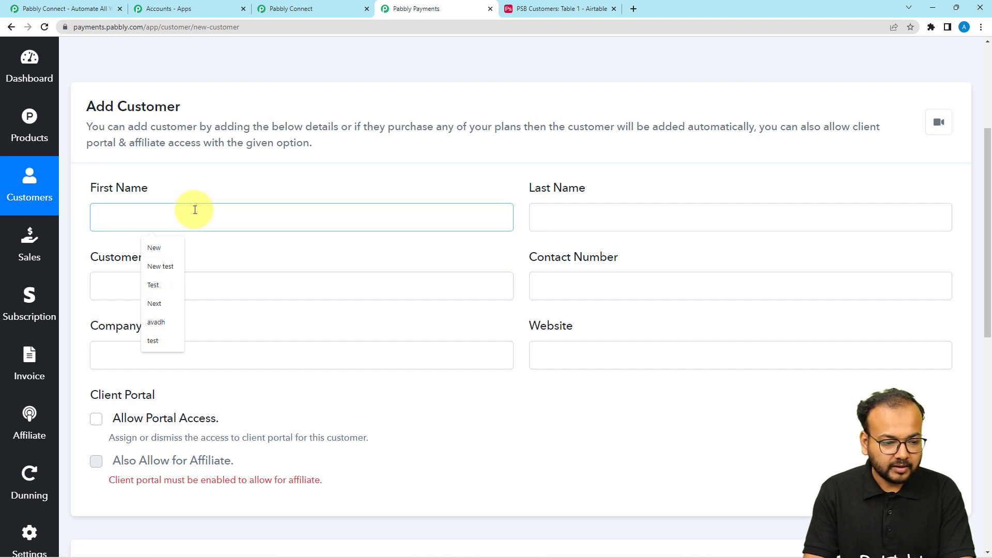
left_click(173, 248)
left_click(590, 214)
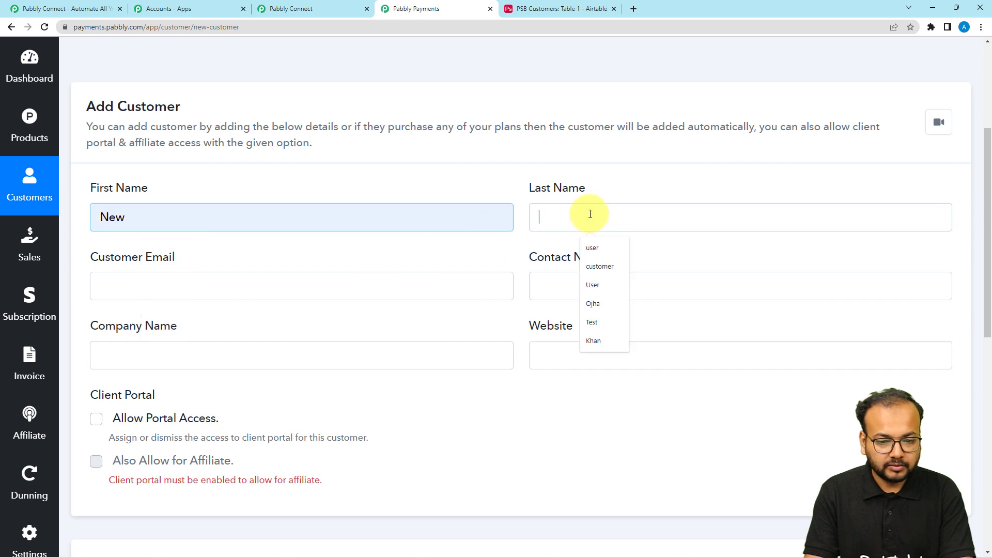
left_click(595, 271)
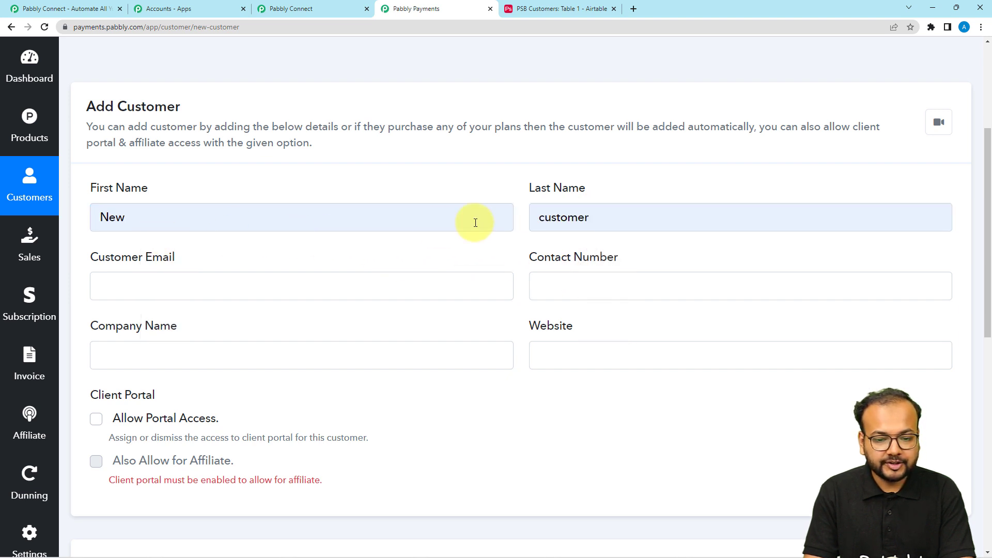
left_click(548, 217)
key("BackSpace")
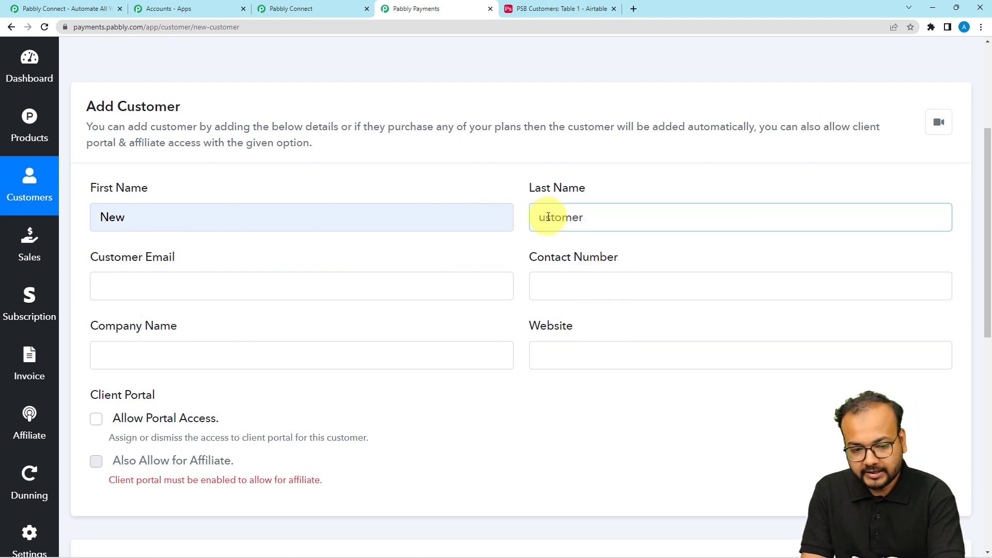
type("C")
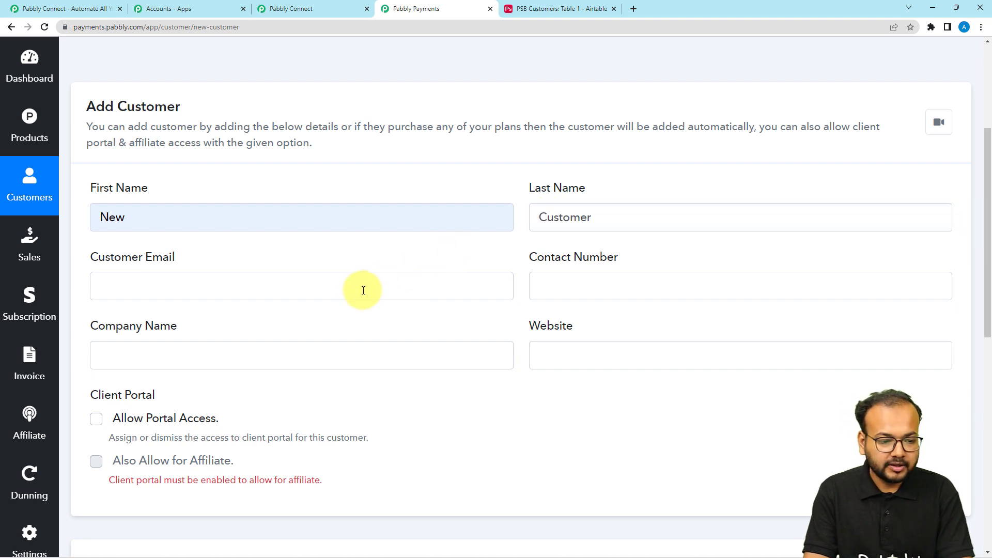
Step: Fill in the customer's email address and contact number
left_click(363, 290)
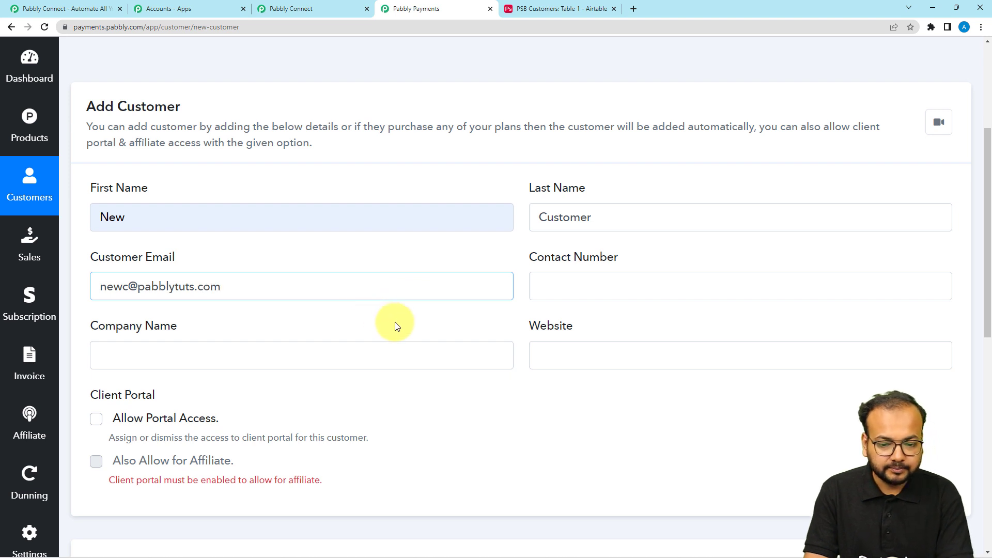
left_click(658, 283)
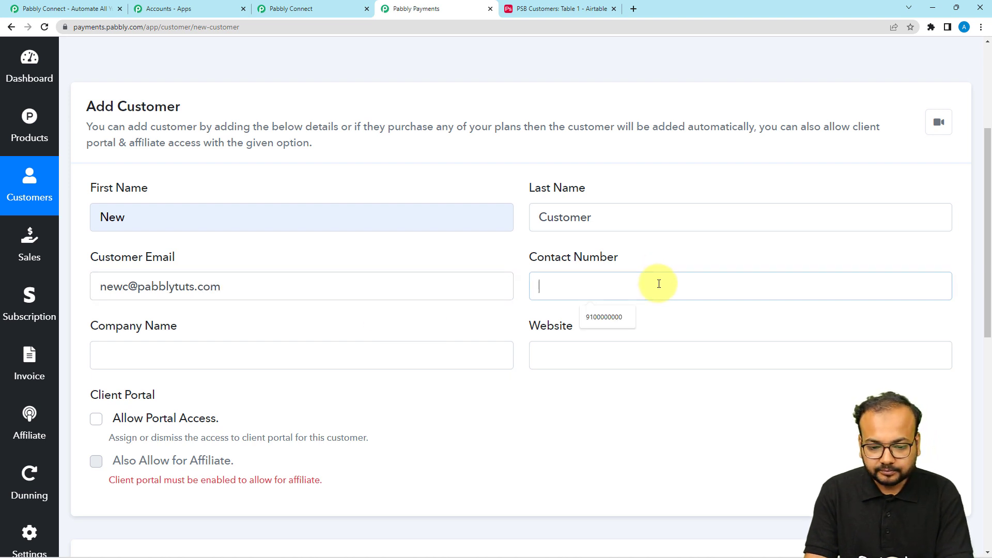
left_click(619, 319)
scroll(418, 330, "down", 3)
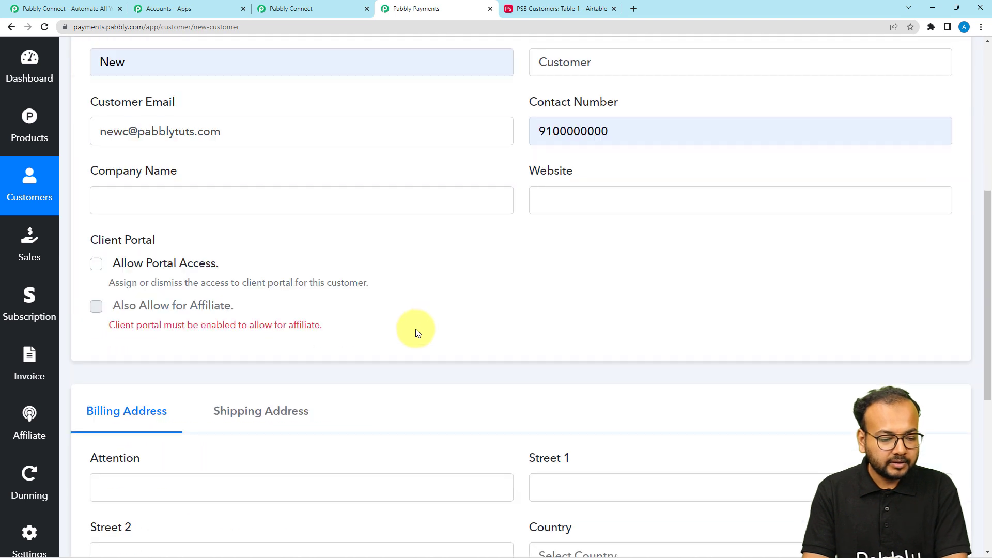
scroll(450, 336, "down", 1)
scroll(455, 337, "down", 3)
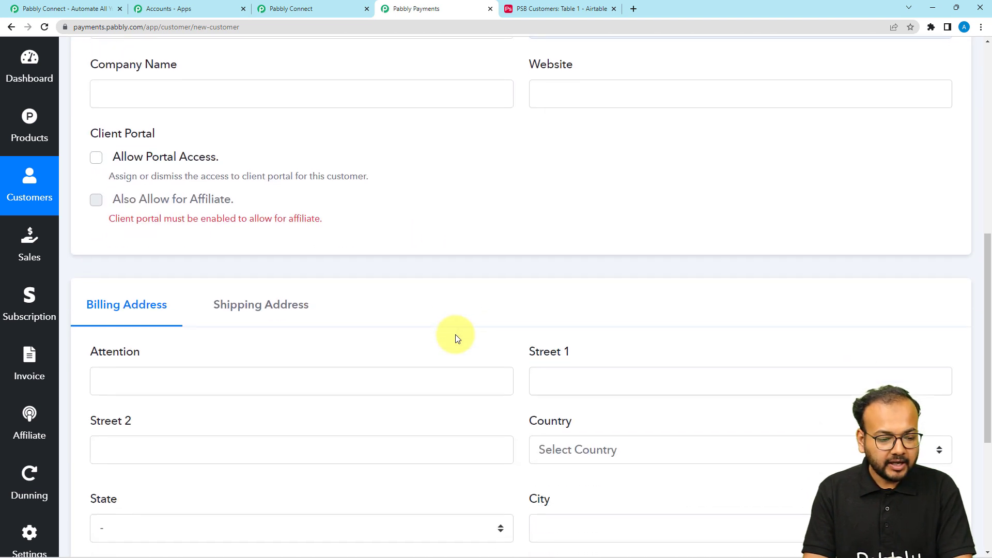
scroll(537, 320, "down", 1)
Step: Set the billing address country to India and city to Bhopal
left_click(654, 304)
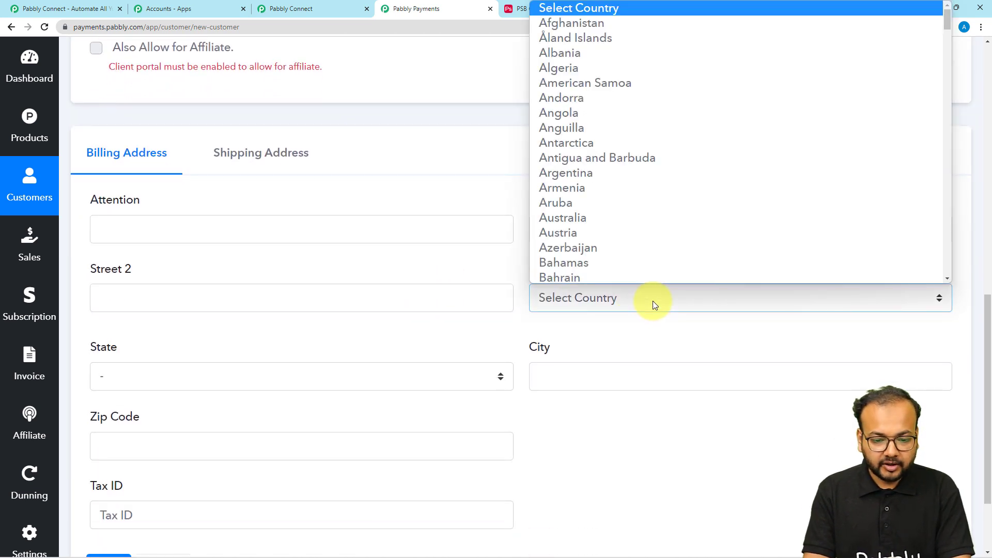
key("i")
scroll(640, 244, "down", 4)
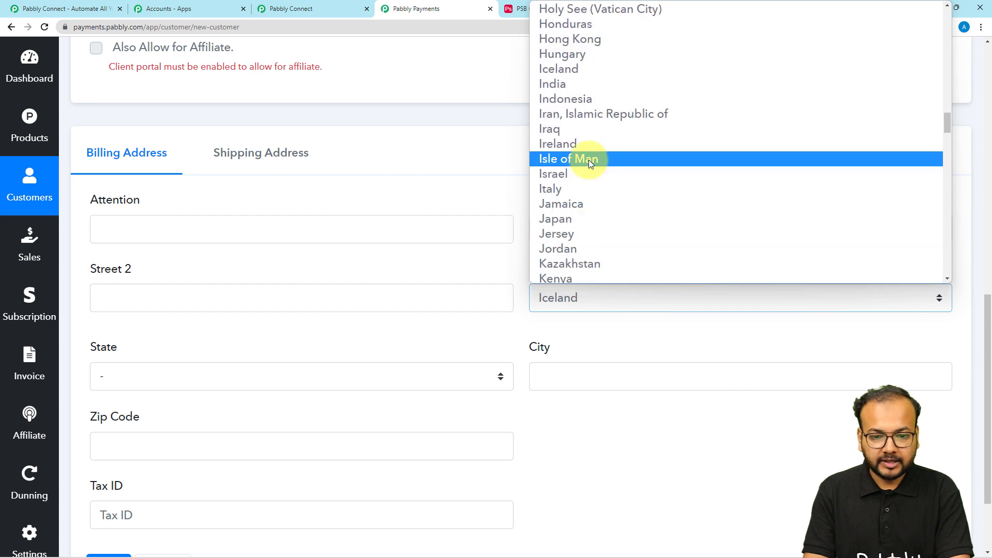
left_click(581, 87)
left_click(571, 375)
type("bhopal")
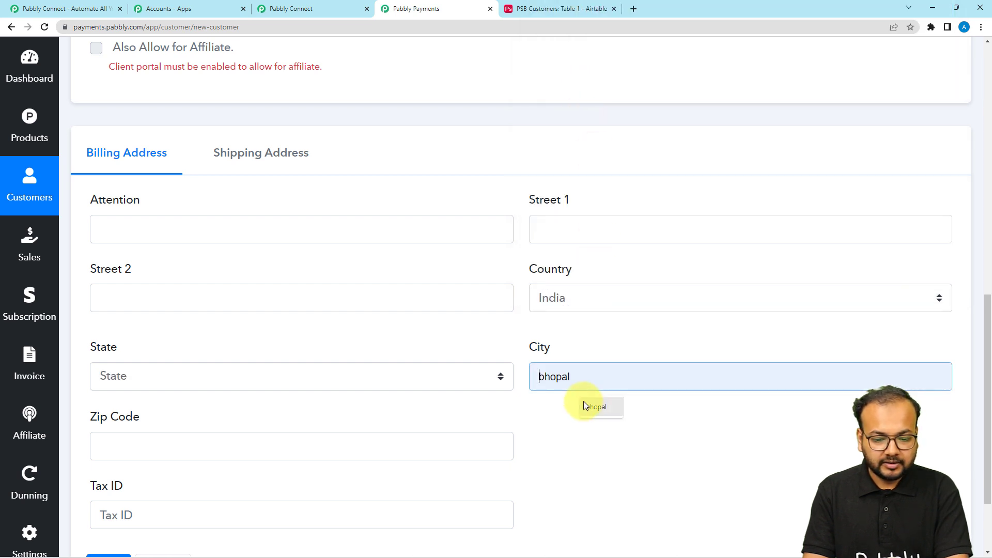
scroll(472, 387, "down", 2)
left_click(674, 428)
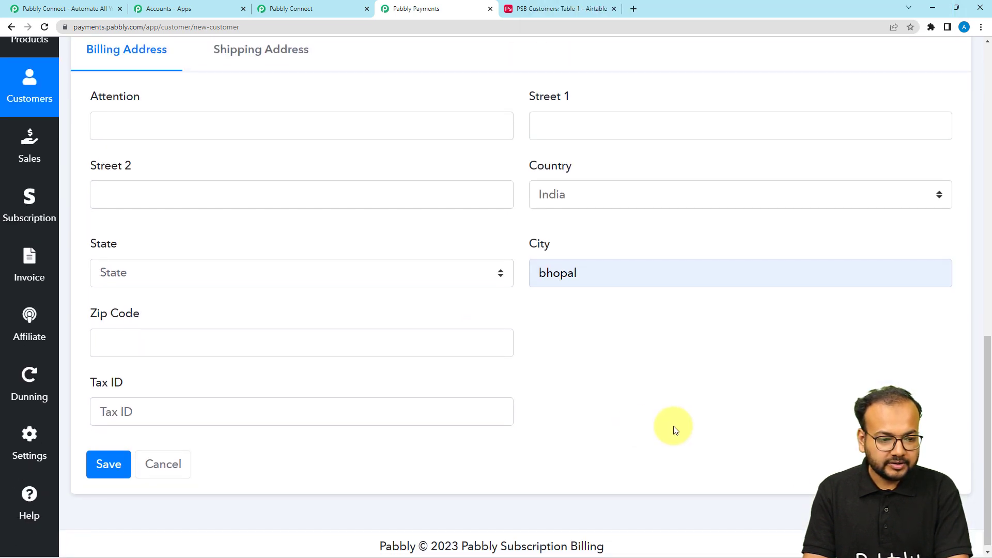
scroll(674, 428, "up", 3)
scroll(673, 426, "up", 5)
scroll(340, 346, "down", 3)
left_click(261, 372)
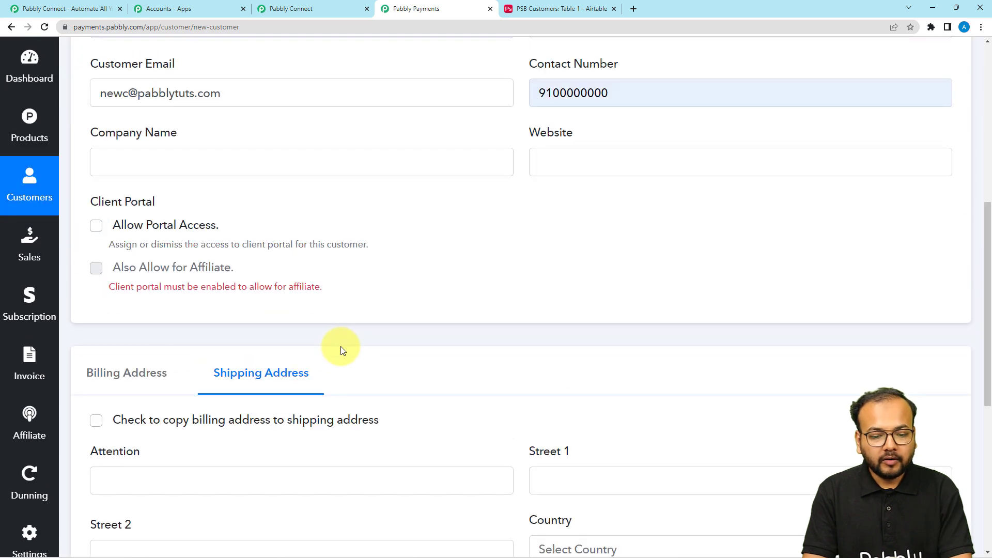
Step: Save the new customer and return to the workflow to check the captured response
scroll(340, 346, "down", 6)
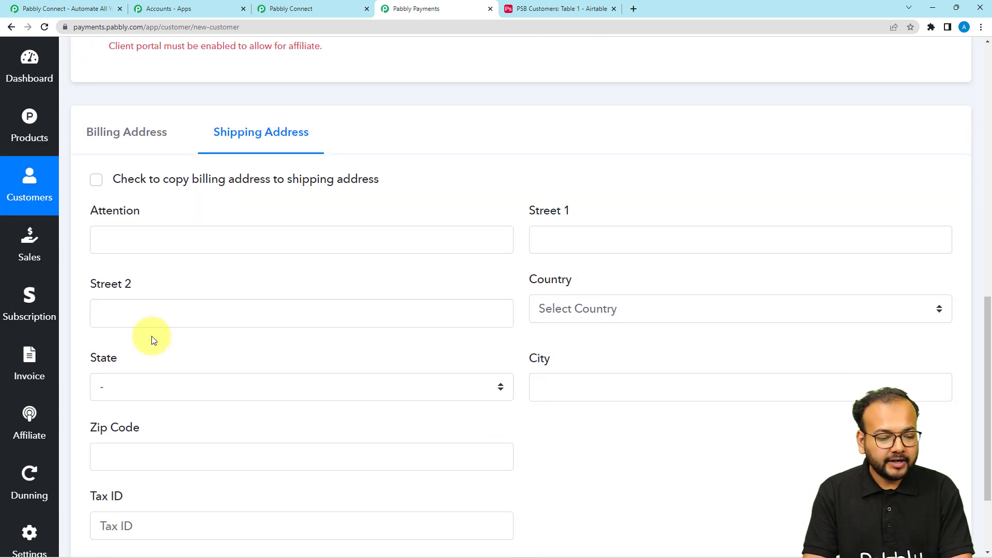
left_click(100, 464)
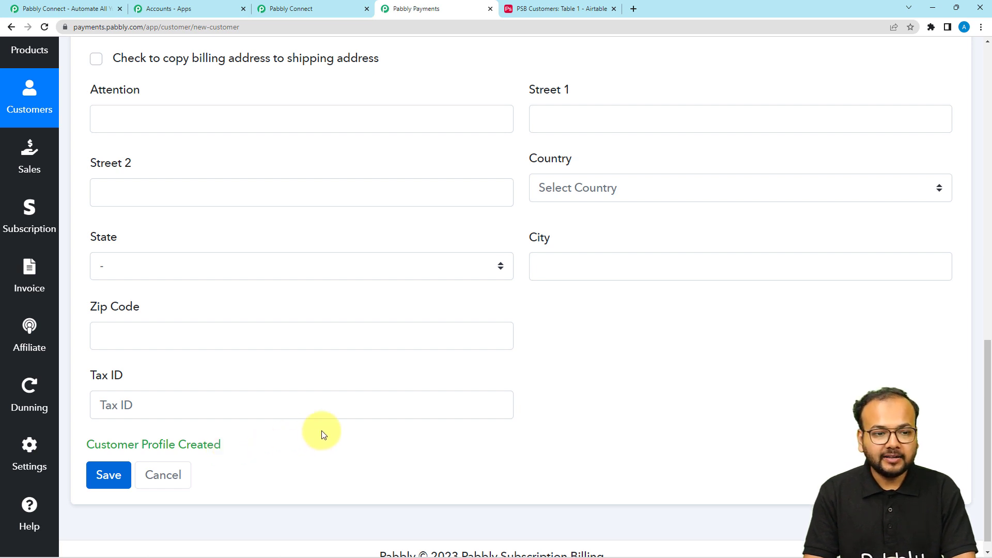
key("ctrl+shift+Tab")
scroll(172, 226, "down", 3)
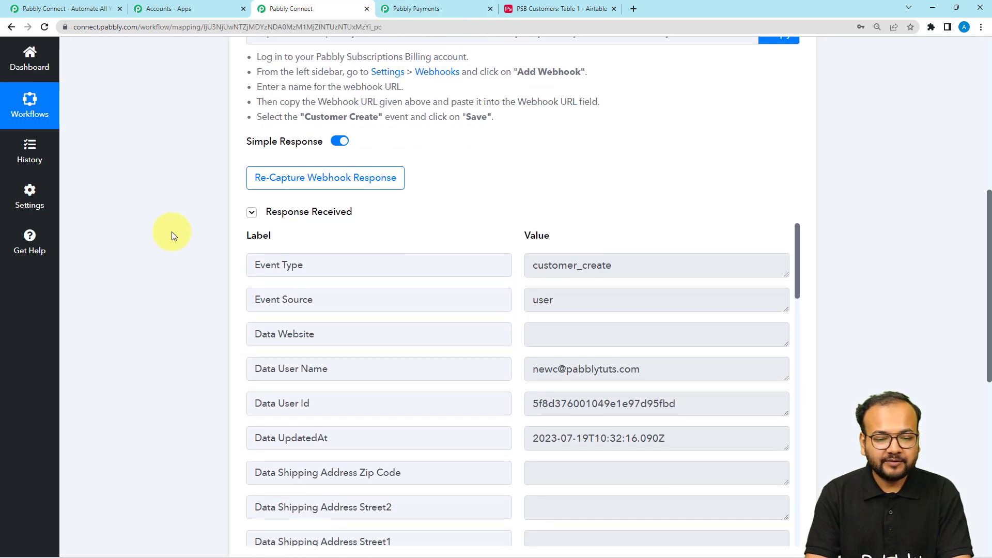
scroll(502, 316, "down", 1)
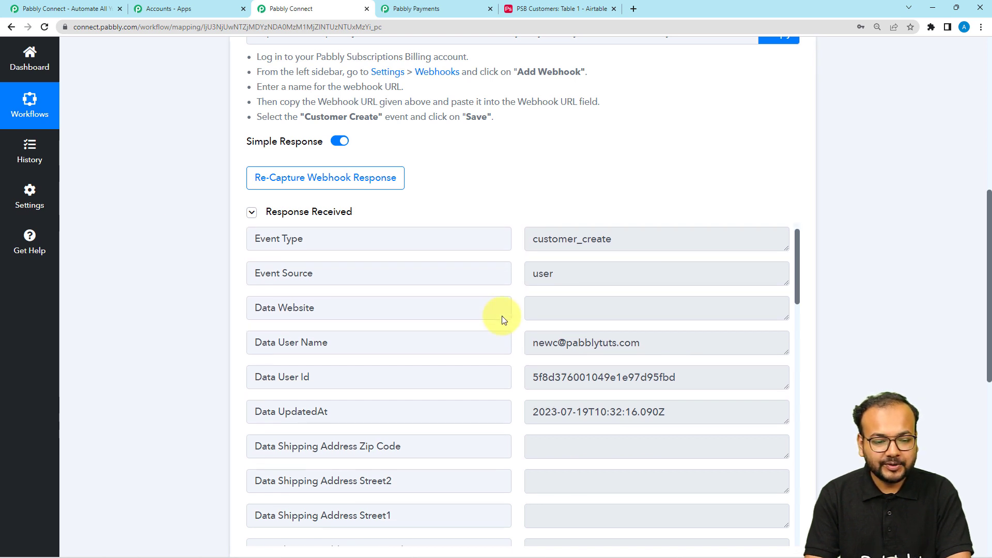
scroll(502, 317, "up", 1)
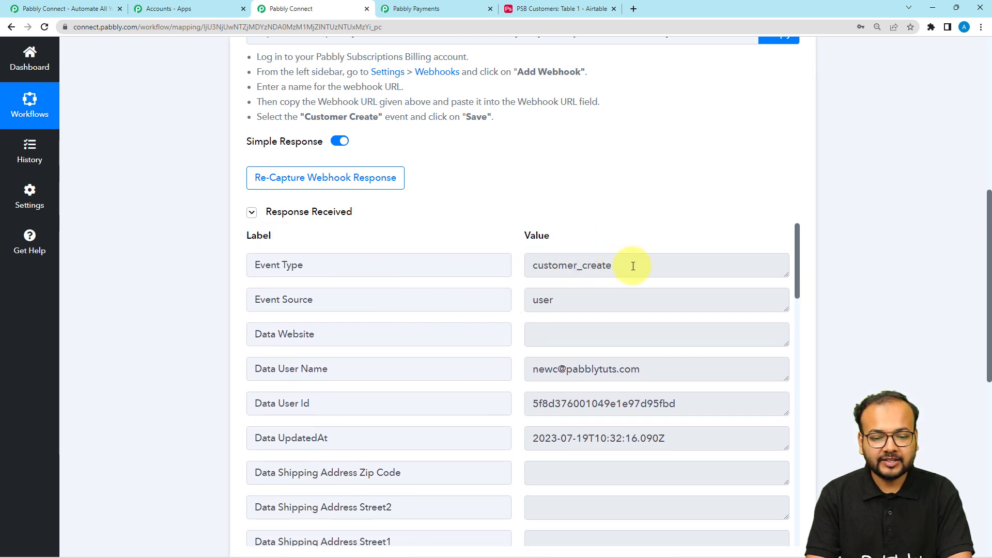
left_click(575, 269)
scroll(602, 265, "down", 1)
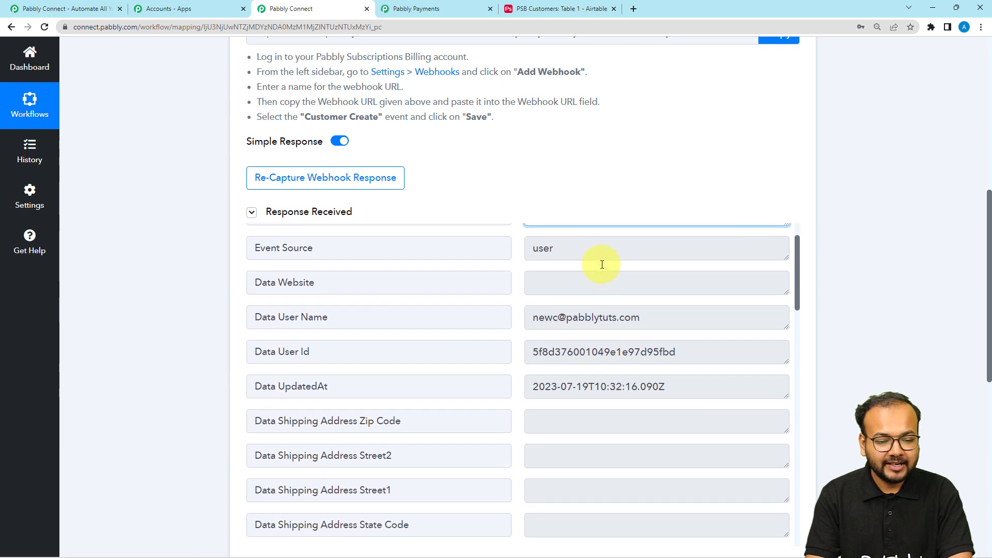
scroll(602, 264, "up", 1)
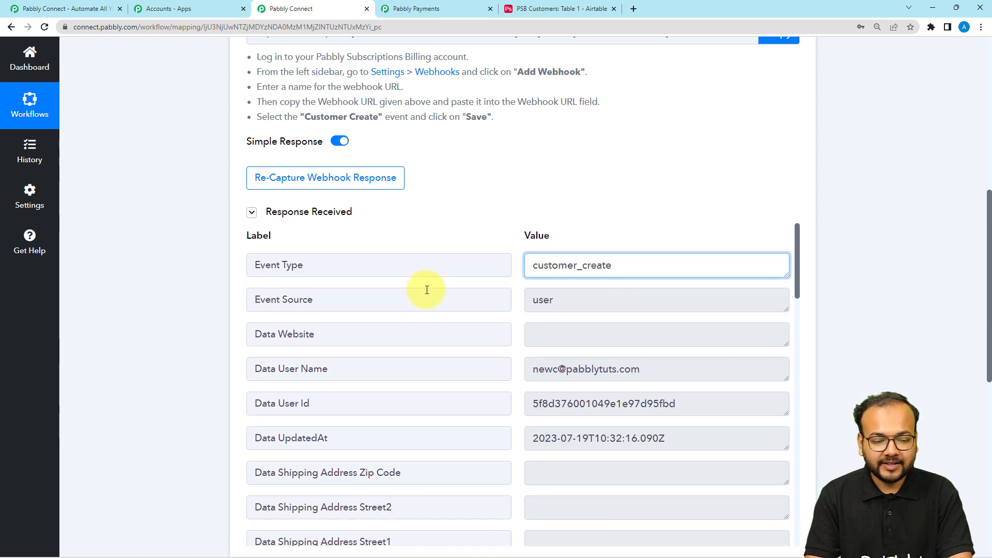
scroll(427, 289, "down", 1)
scroll(426, 289, "down", 1)
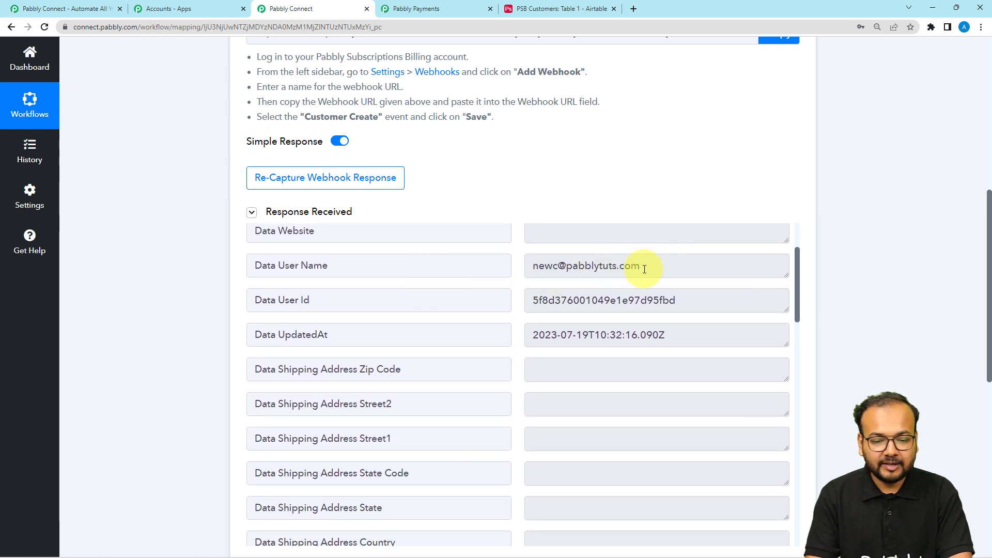
left_click_drag(617, 265, 490, 287)
scroll(381, 352, "down", 3)
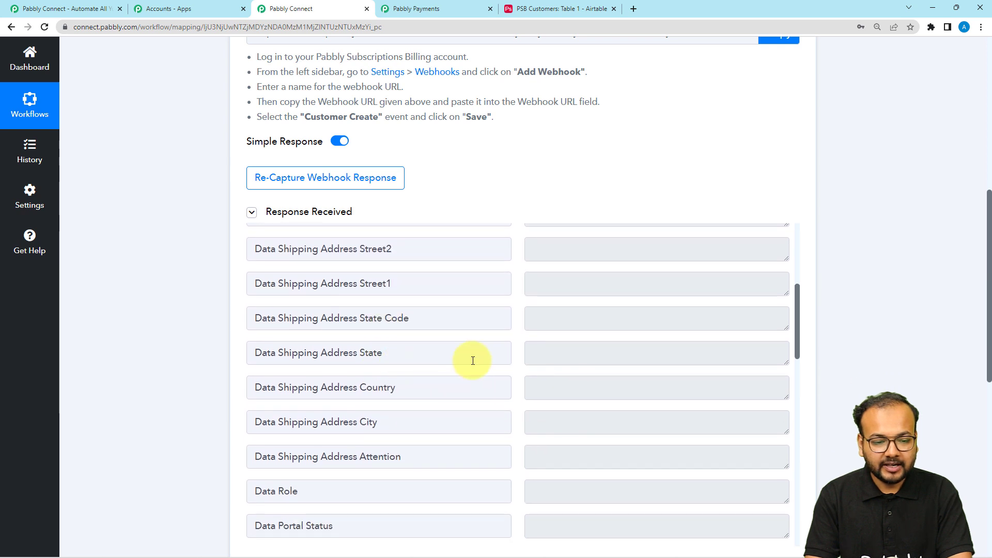
scroll(716, 334, "up", 3)
scroll(381, 367, "down", 6)
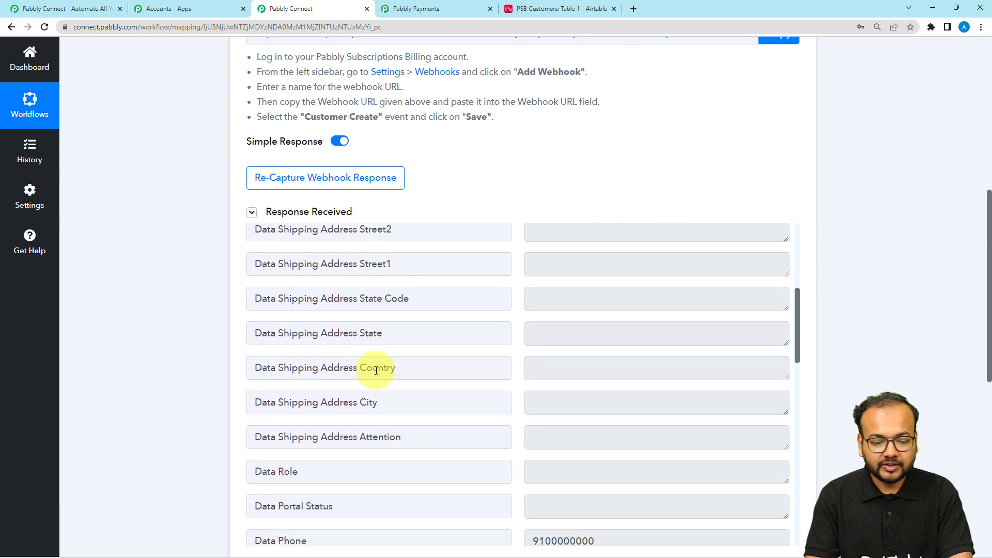
scroll(376, 370, "down", 7)
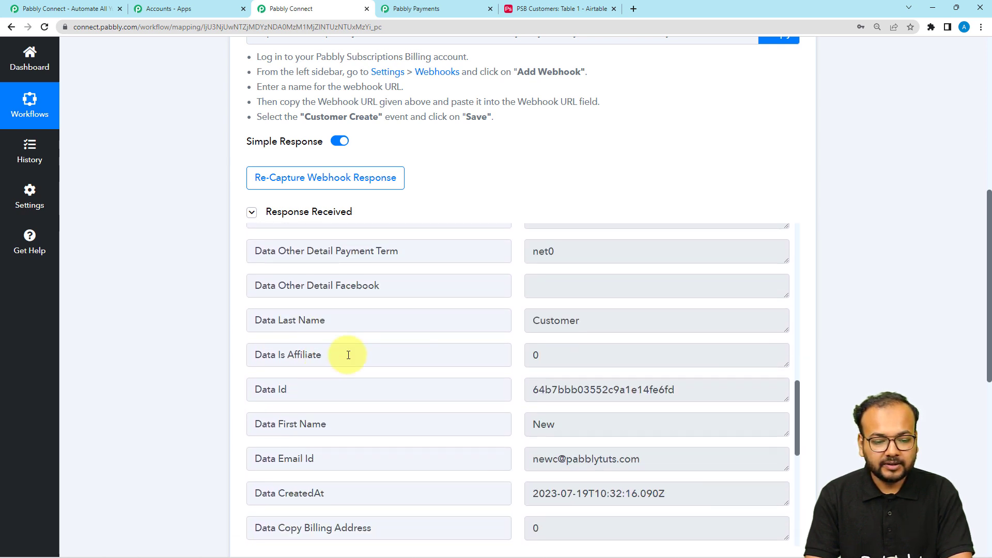
scroll(379, 387, "down", 3)
scroll(327, 373, "down", 5)
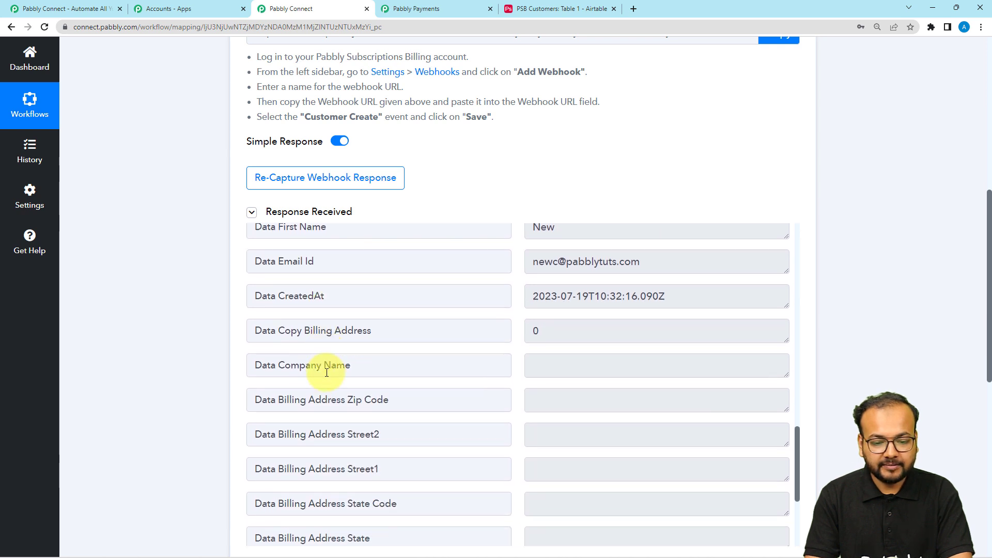
scroll(326, 372, "down", 4)
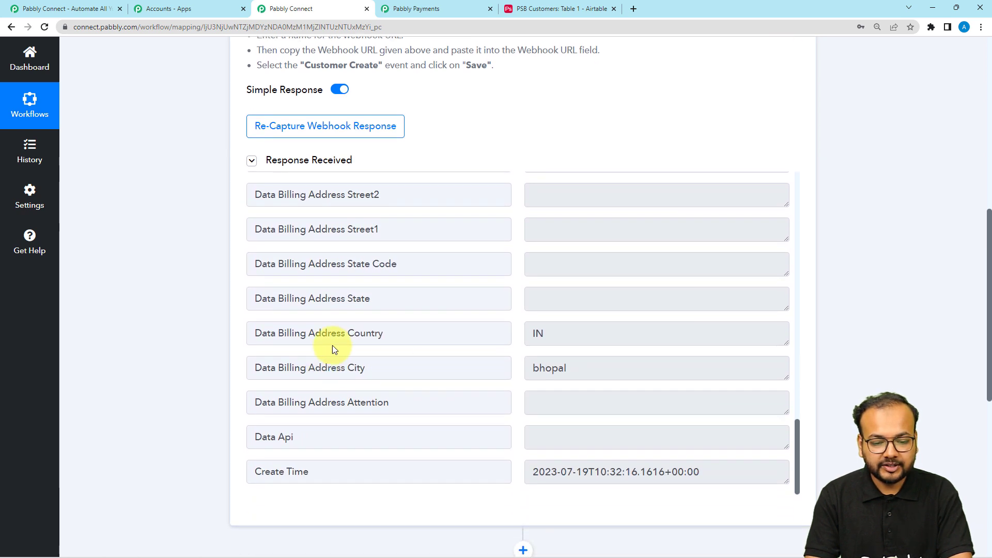
scroll(288, 345, "down", 2)
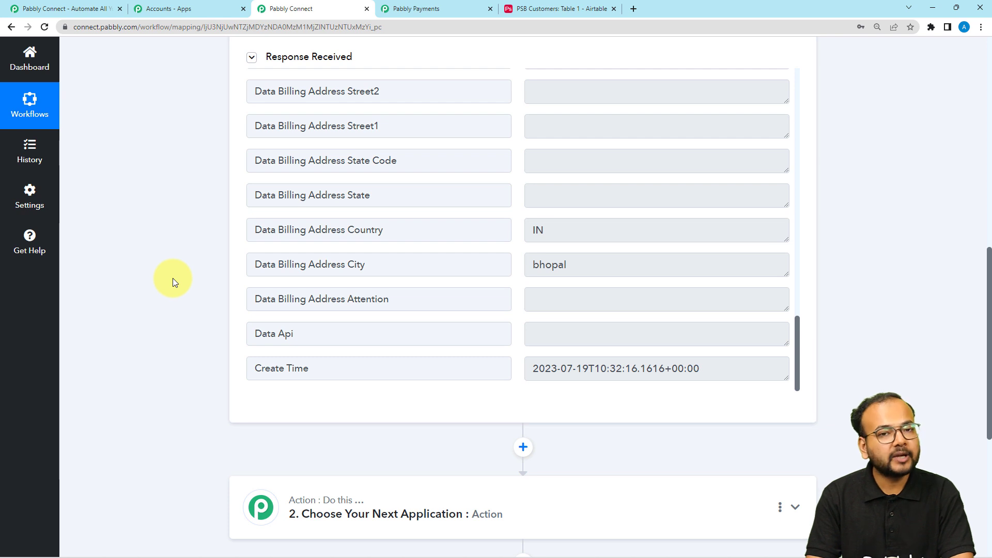
scroll(172, 278, "down", 3)
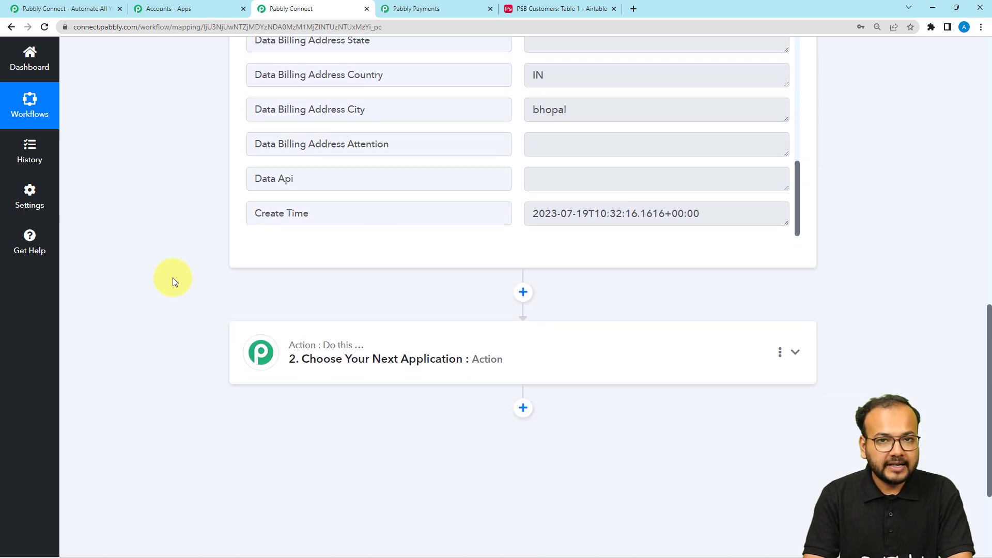
scroll(163, 181, "down", 1)
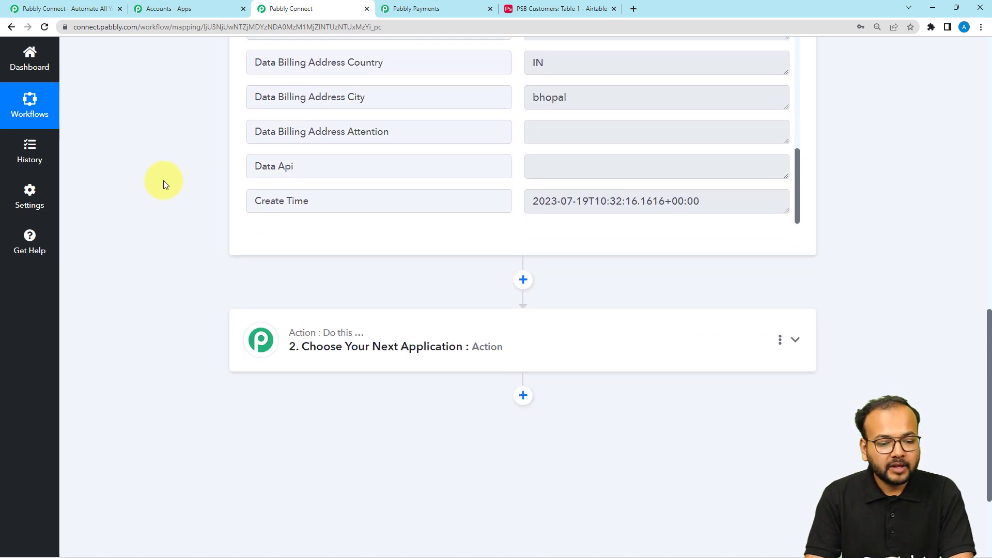
scroll(164, 184, "down", 3)
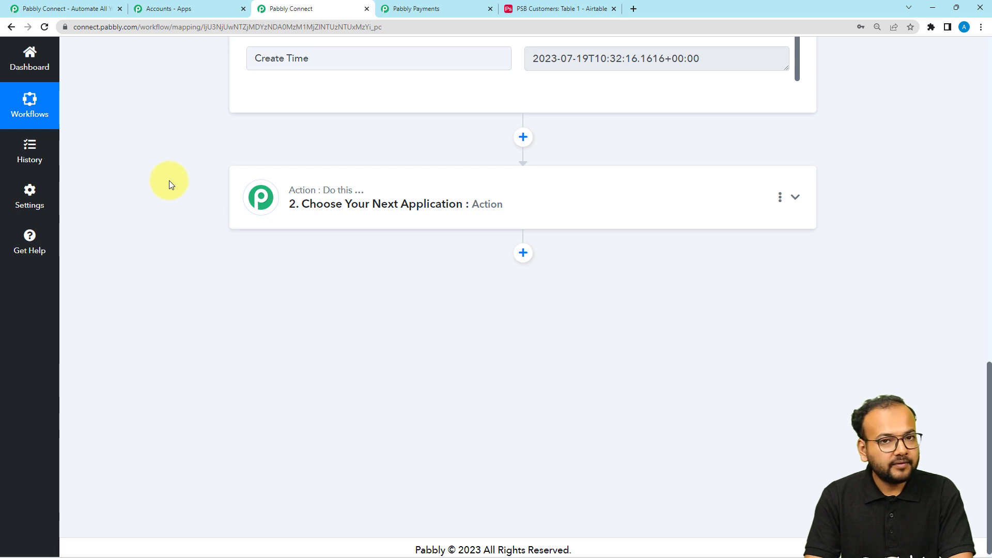
Step: Set step 2 to Airtable with the Create Record action event and start connecting an account
left_click(302, 229)
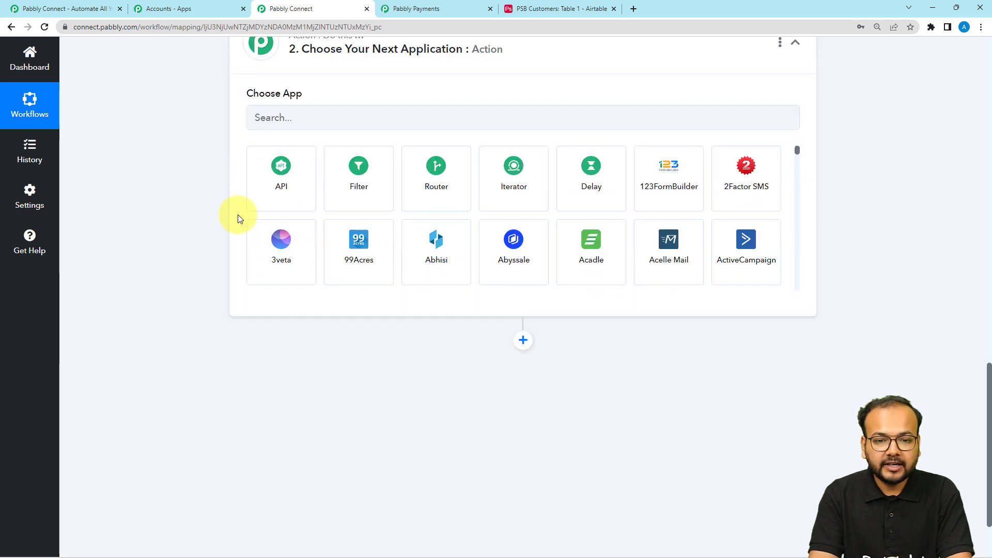
left_click(387, 119)
type("airt")
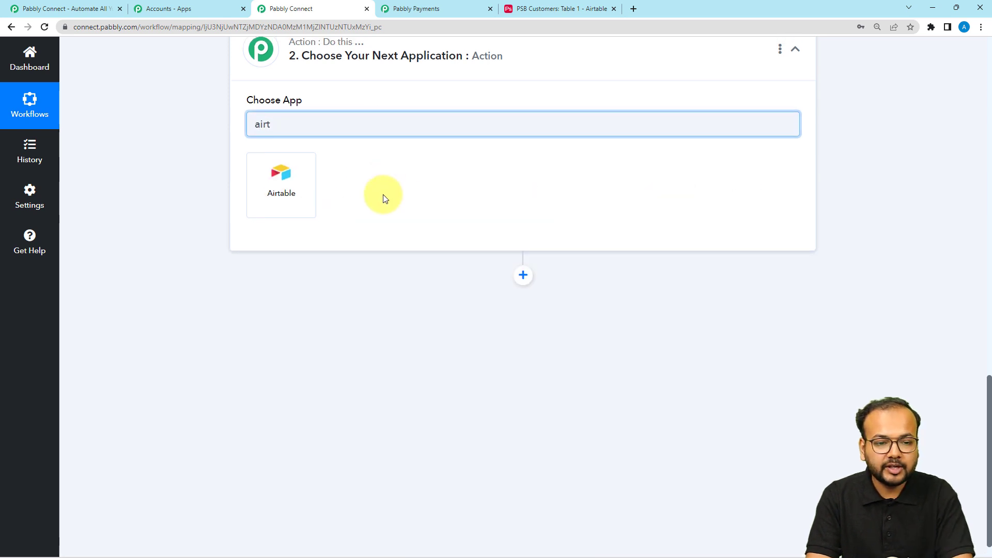
scroll(383, 199, "up", 3)
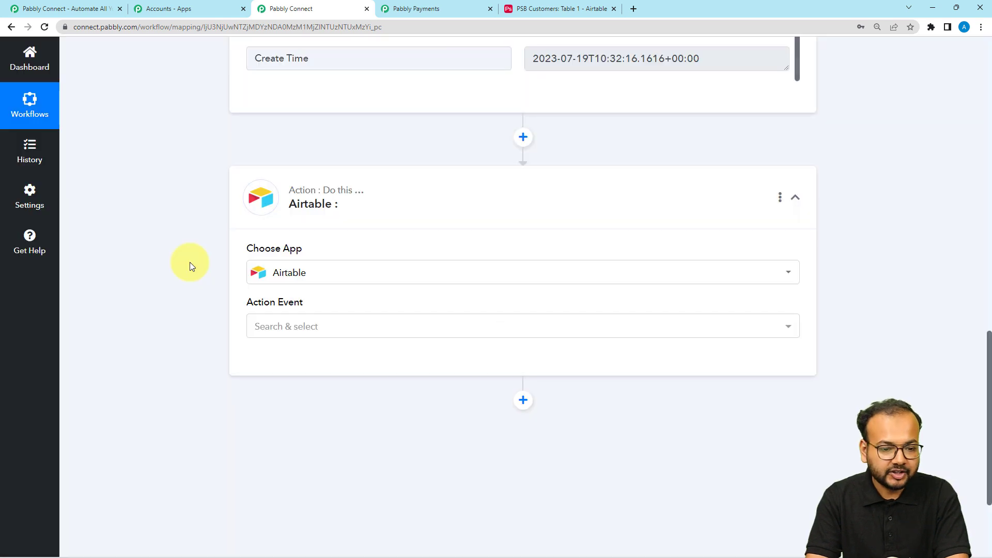
left_click(277, 222)
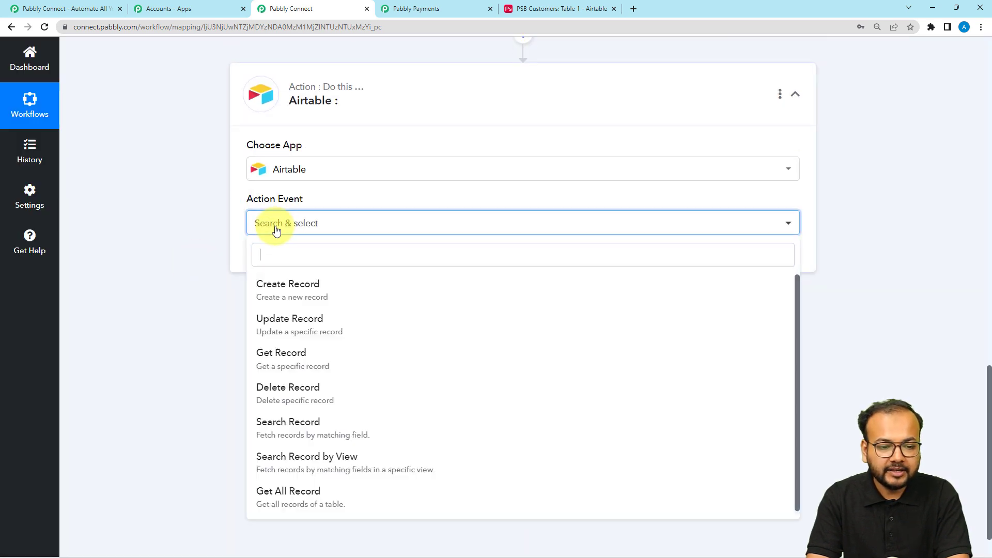
left_click(288, 297)
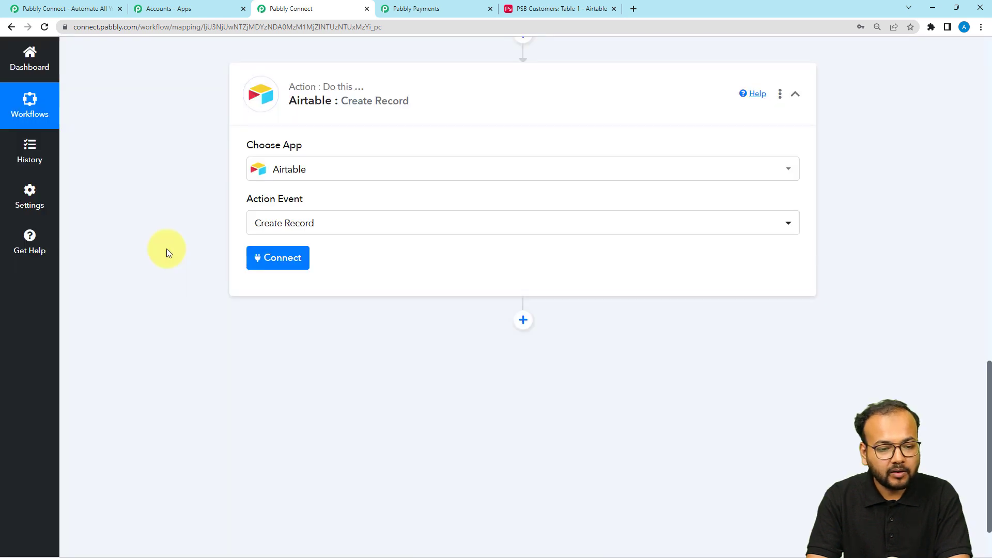
left_click(281, 261)
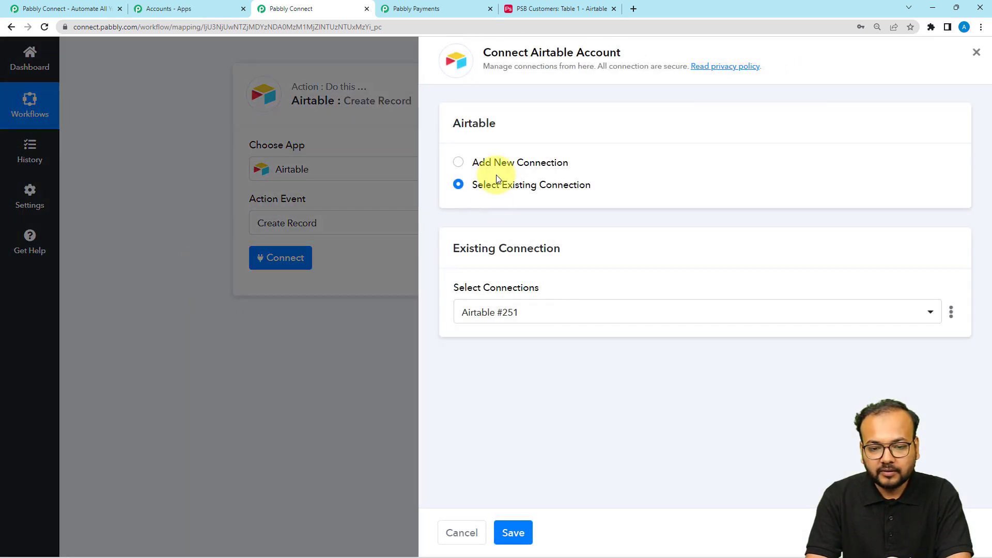
Step: Add a new Airtable connection and highlight the required token scopes in the help text
left_click(460, 163)
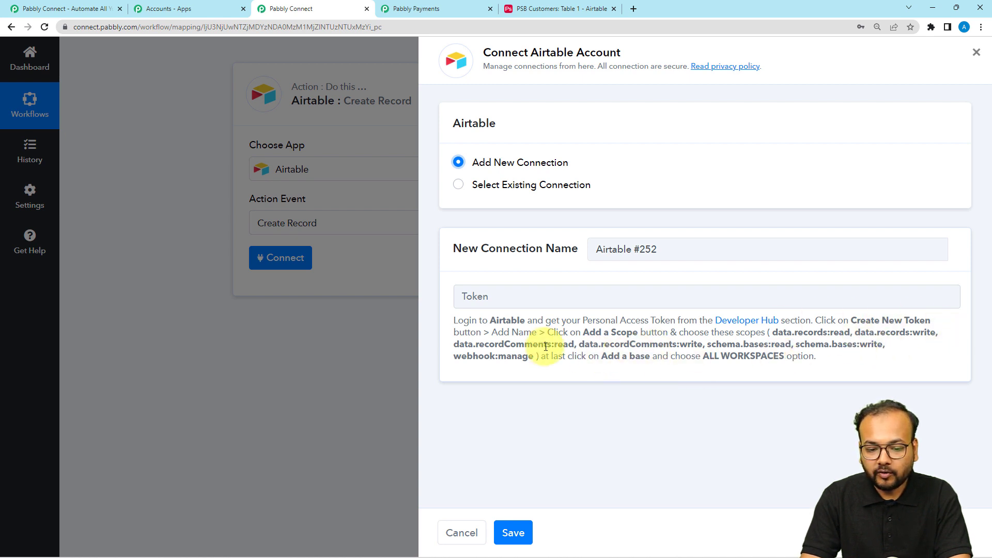
left_click_drag(538, 345, 780, 373)
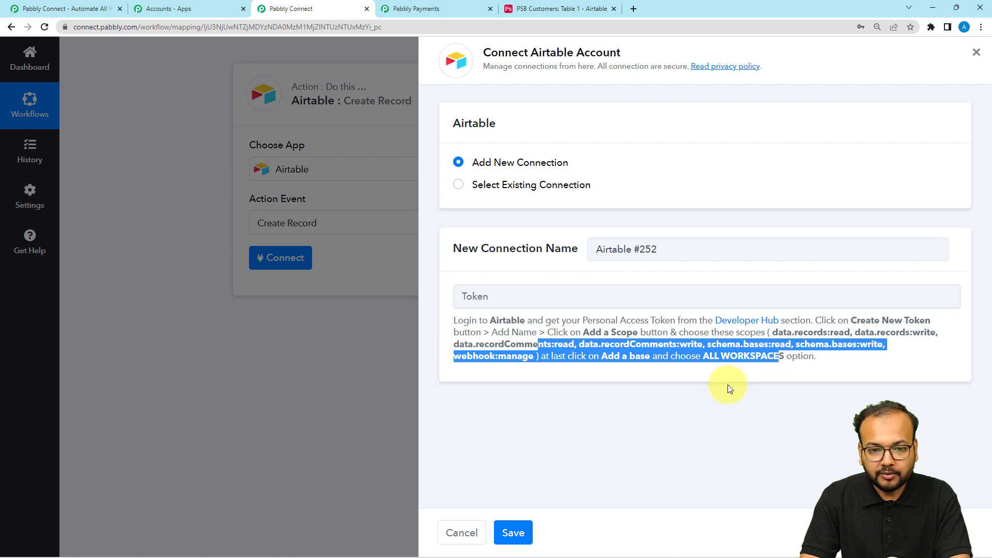
Step: Open Airtable's Developer hub from the account menu to reach Personal access tokens
left_click(528, 11)
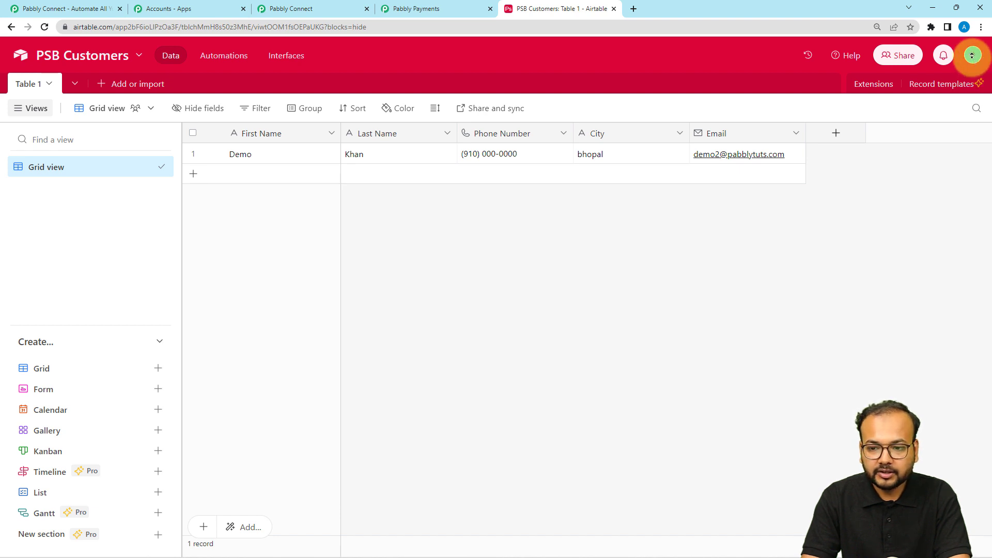
left_click(972, 56)
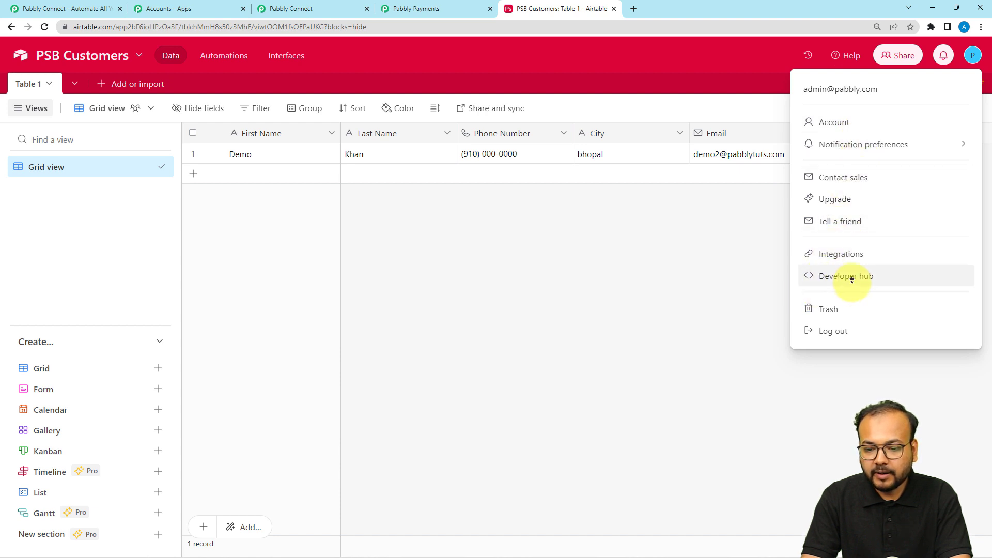
left_click(830, 278)
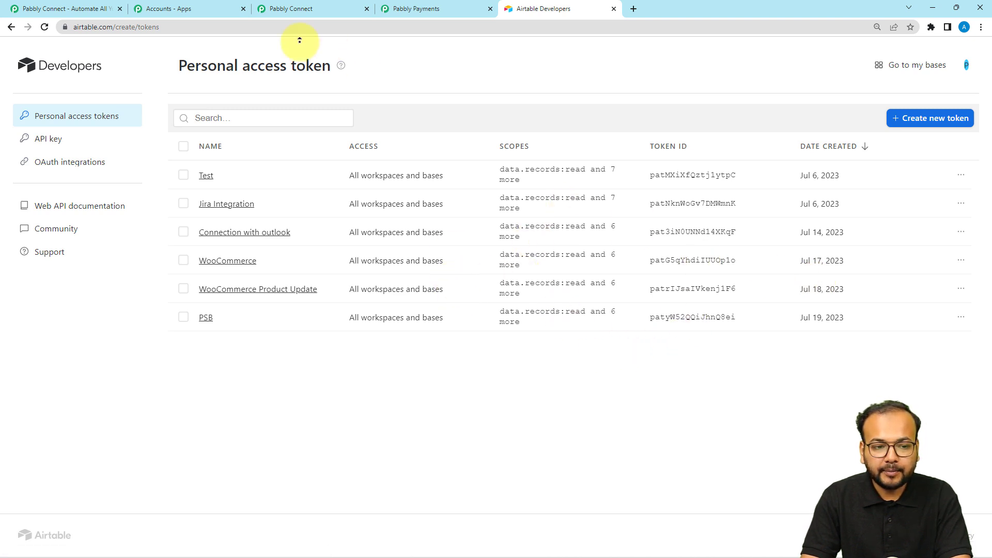
Step: Start a new personal access token and name it Customer Details
left_click(928, 122)
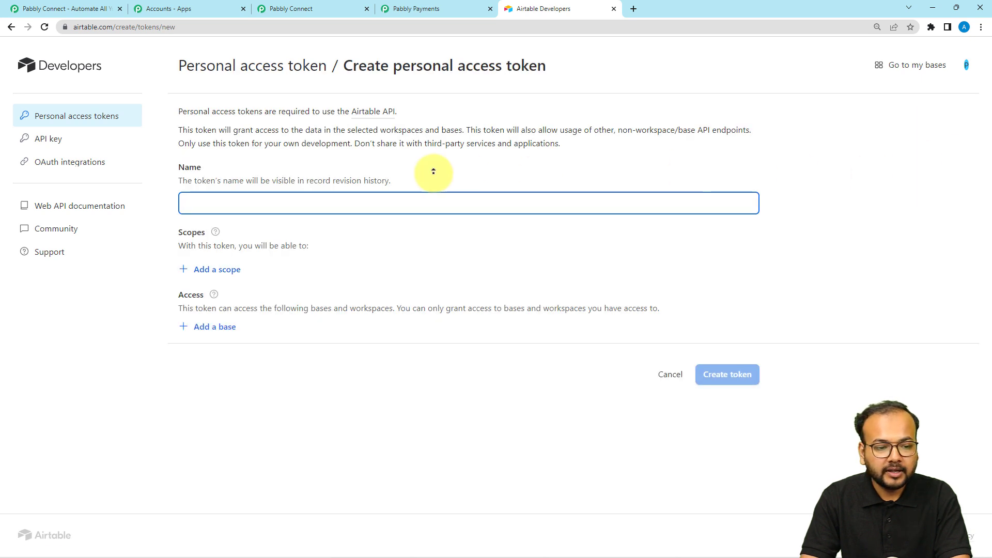
left_click(291, 202)
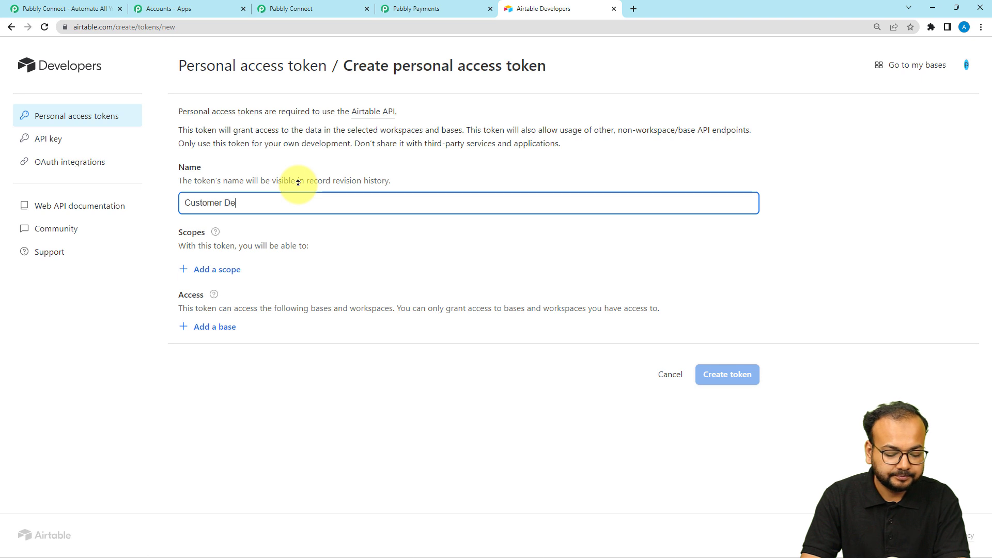
type("s")
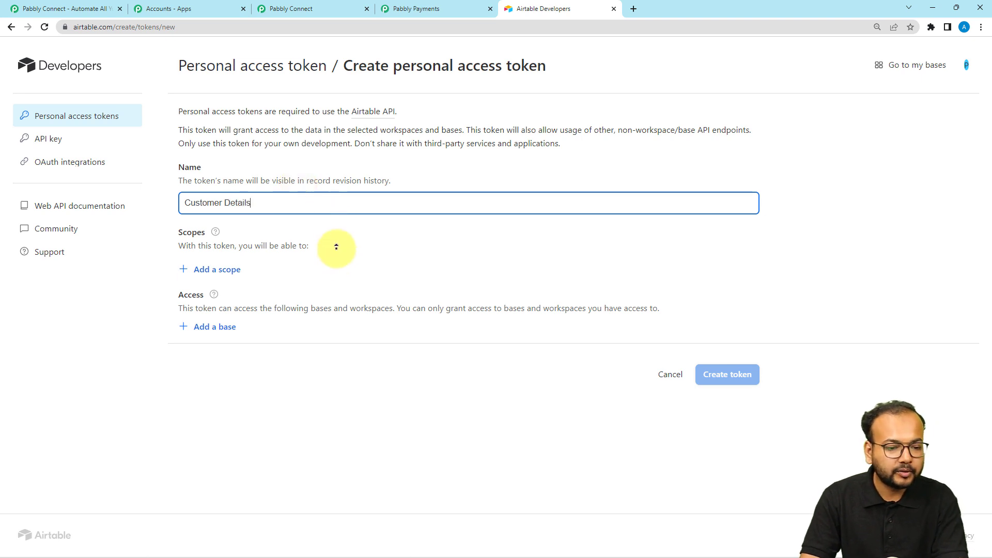
left_click(337, 256)
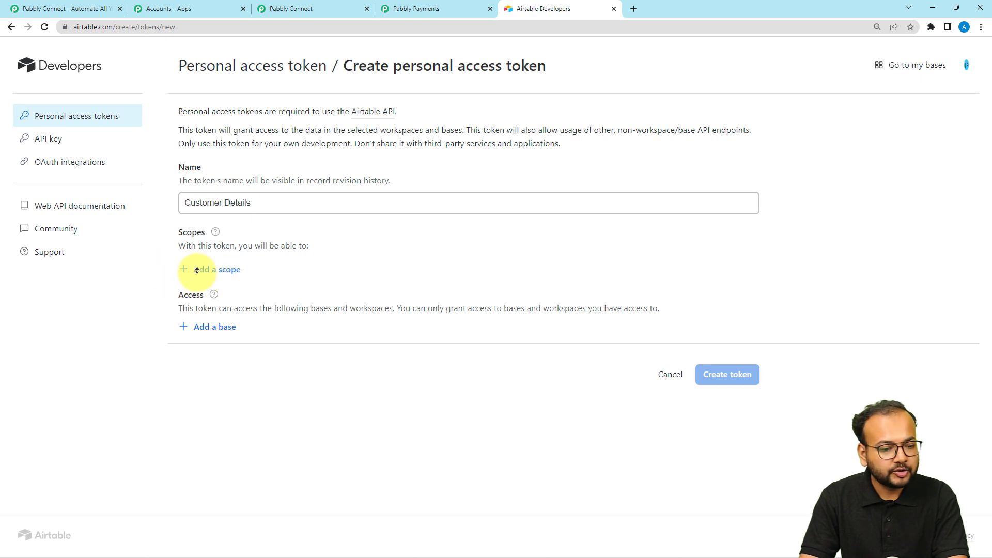
Step: Add the token's data, schema and webhook scopes, beginning with data.records:read
left_click(201, 269)
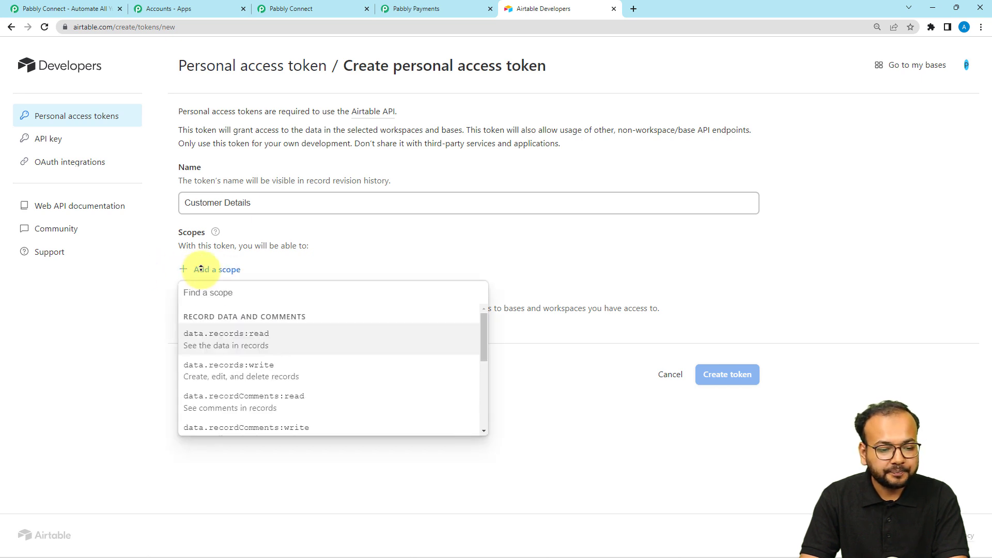
scroll(220, 339, "down", 5)
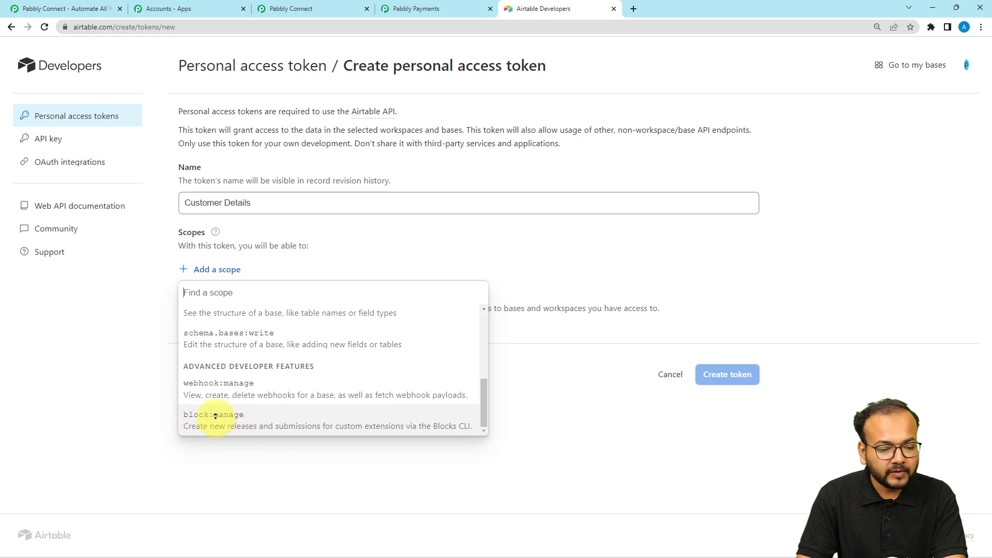
scroll(248, 355, "up", 5)
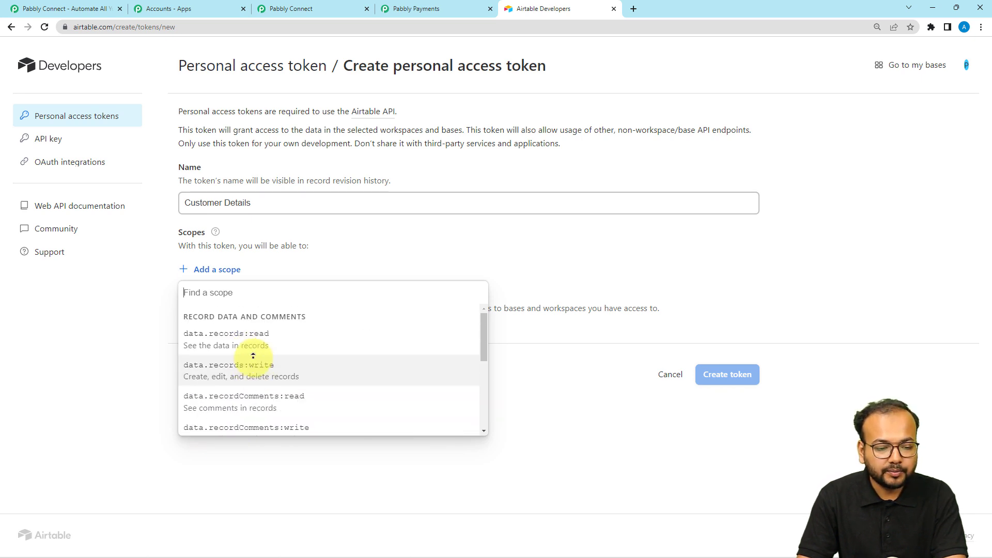
left_click(246, 337)
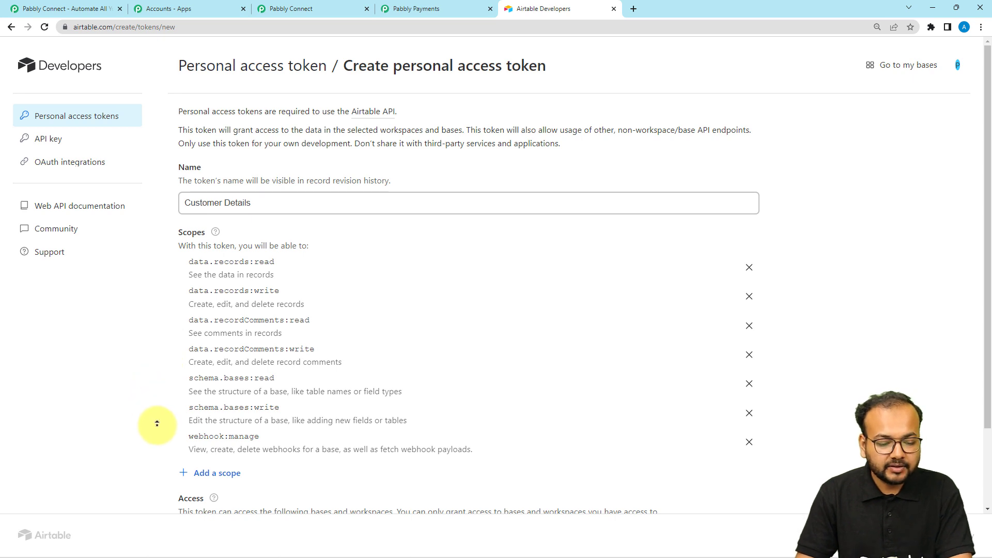
scroll(342, 498, "down", 2)
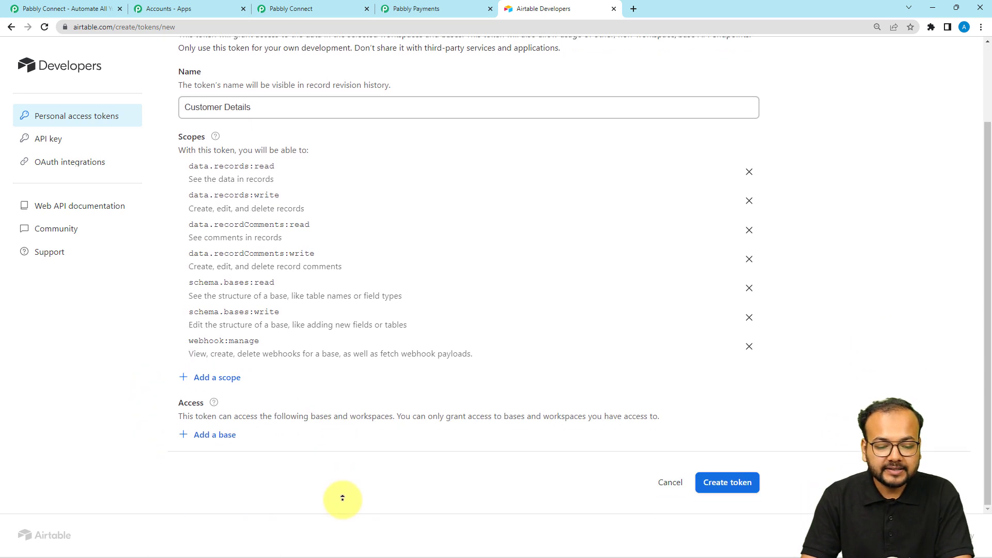
scroll(342, 496, "up", 2)
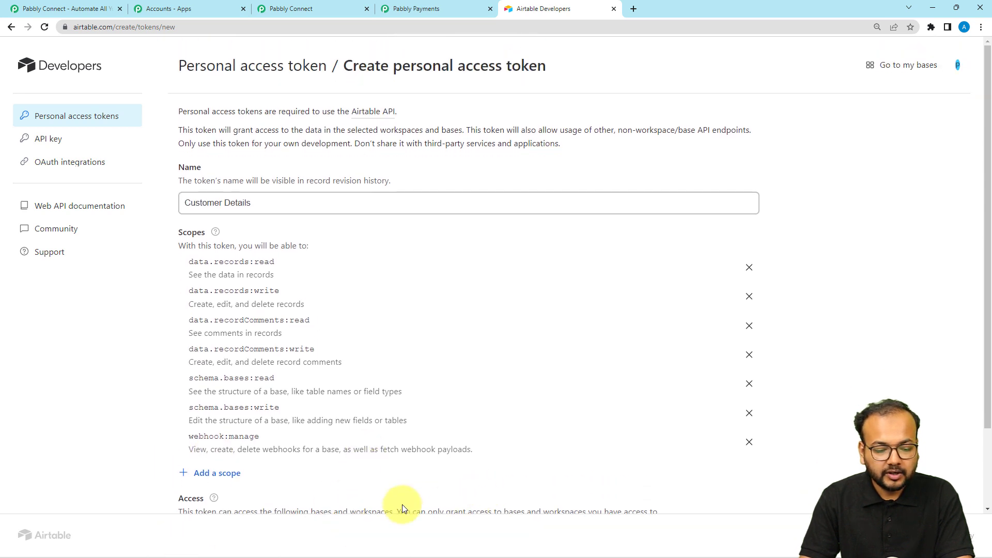
scroll(402, 505, "down", 2)
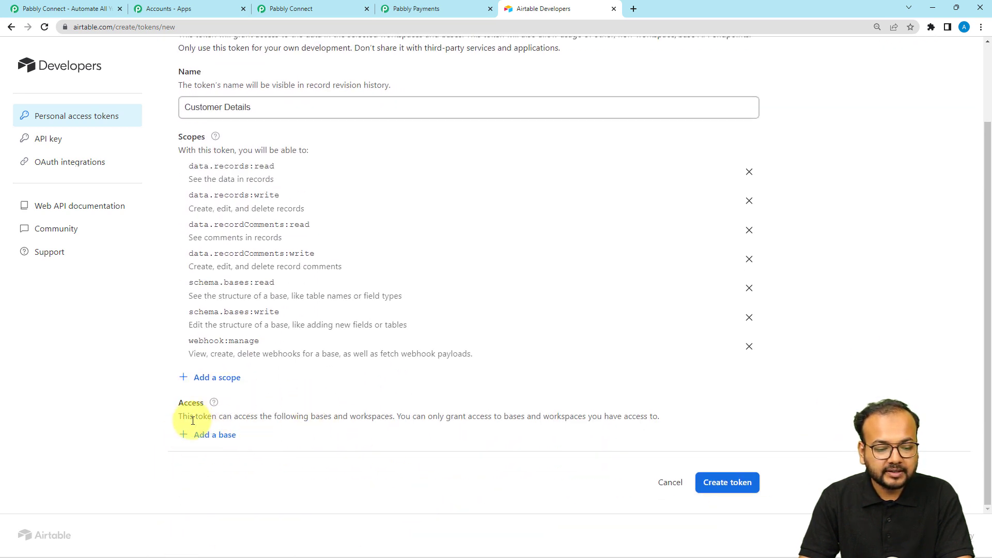
Step: Give the token access to all current and future bases in all workspaces
left_click(206, 440)
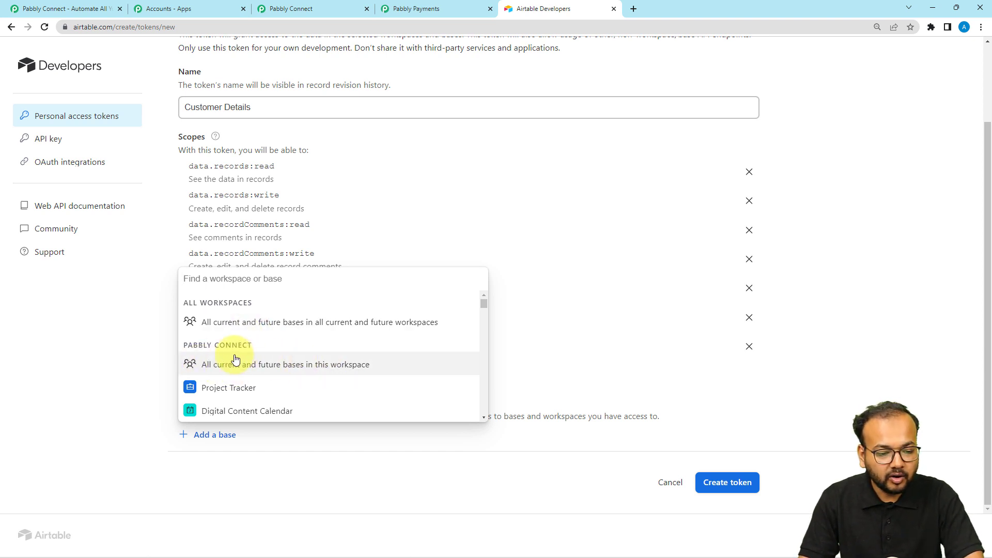
scroll(253, 381, "down", 1)
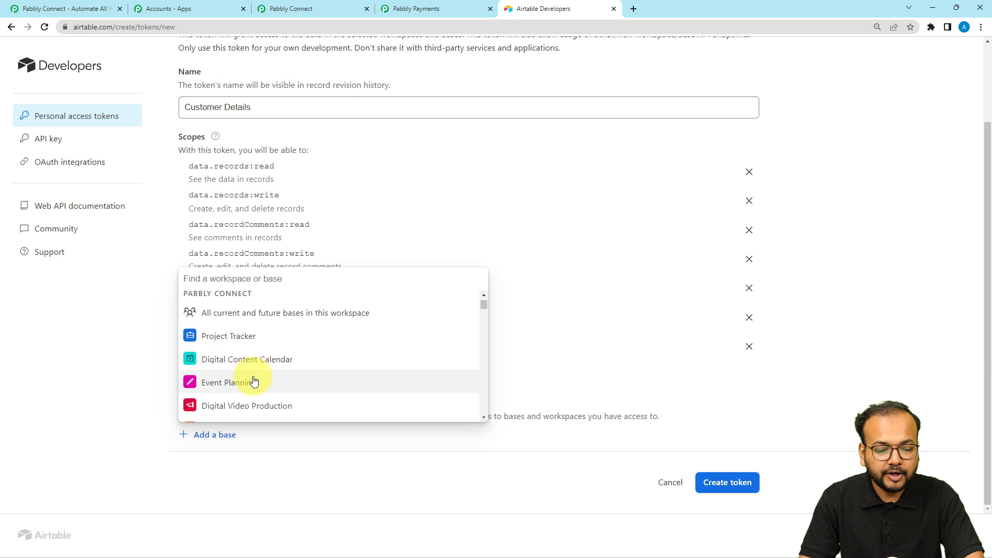
scroll(253, 381, "up", 1)
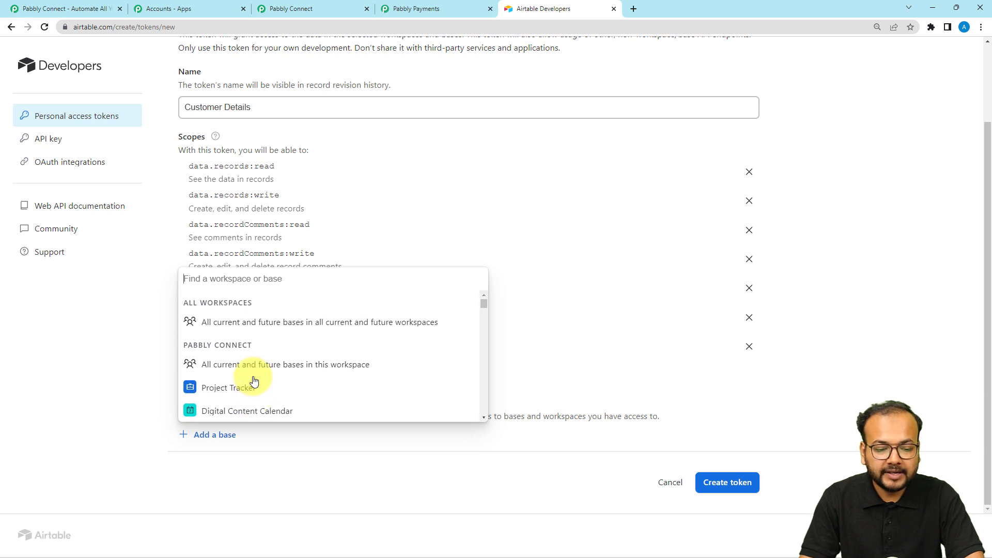
left_click(248, 324)
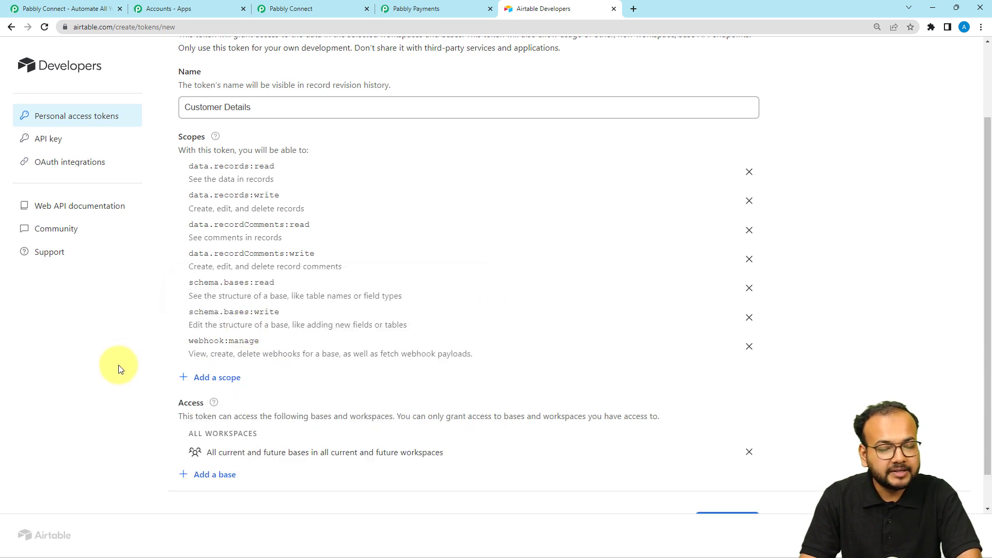
scroll(823, 454, "down", 1)
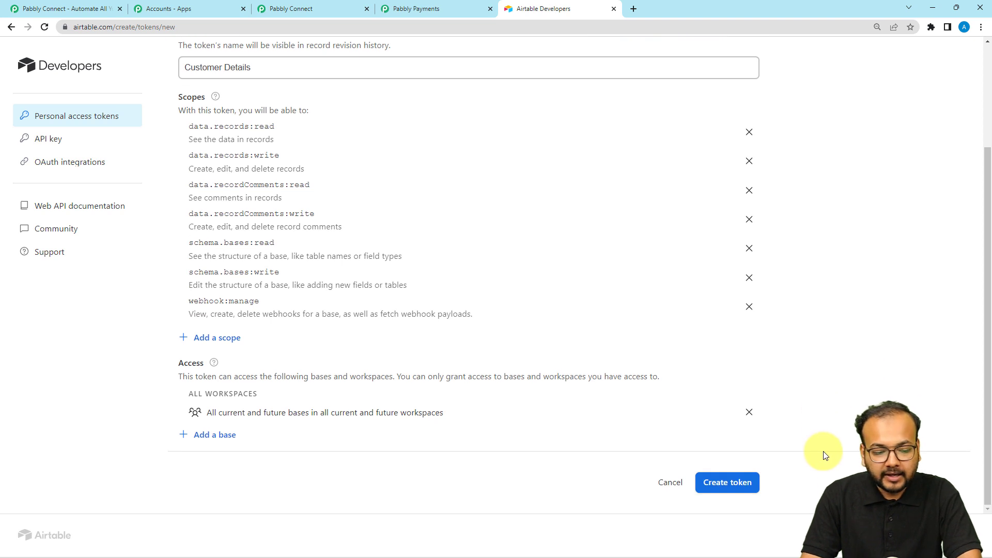
Step: Create the Customer Details token and copy its value
left_click(744, 480)
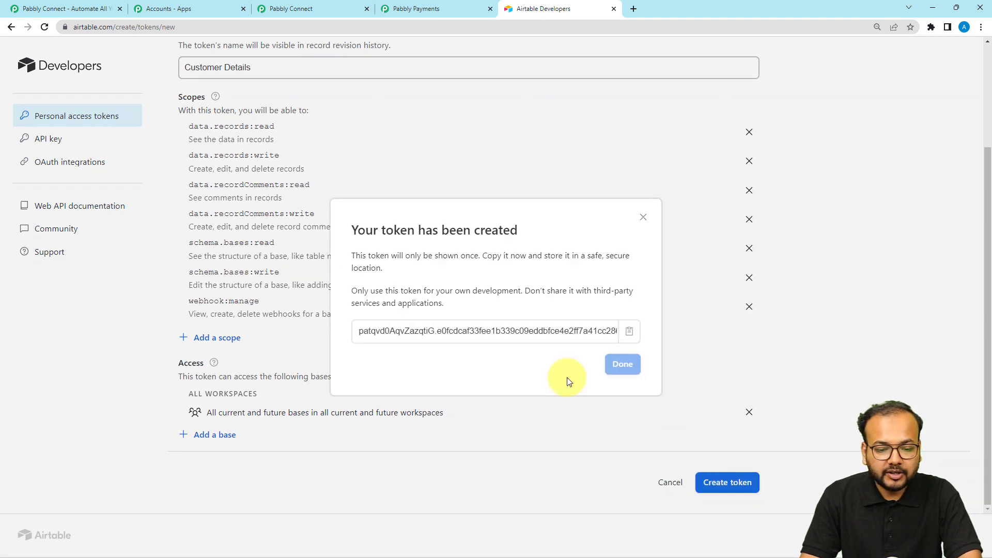
left_click(630, 335)
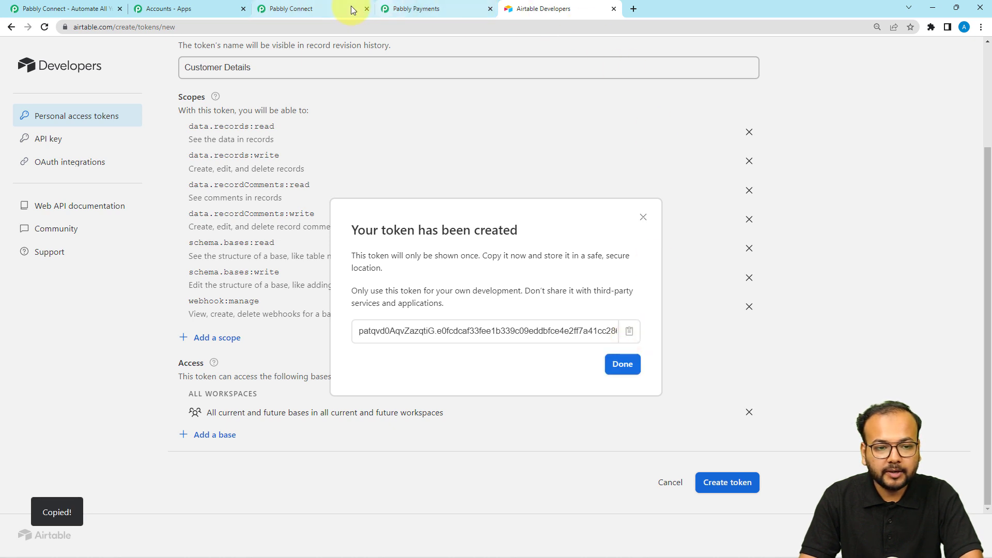
left_click(352, 7)
Step: Paste the copied token into the Token field and save the Airtable connection
left_click(528, 292)
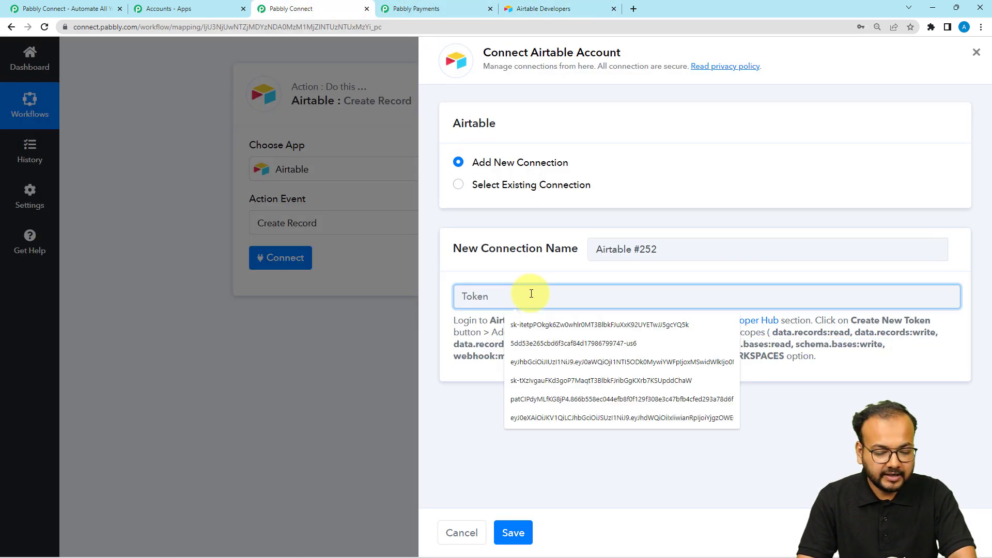
key("ctrl+v")
left_click(513, 531)
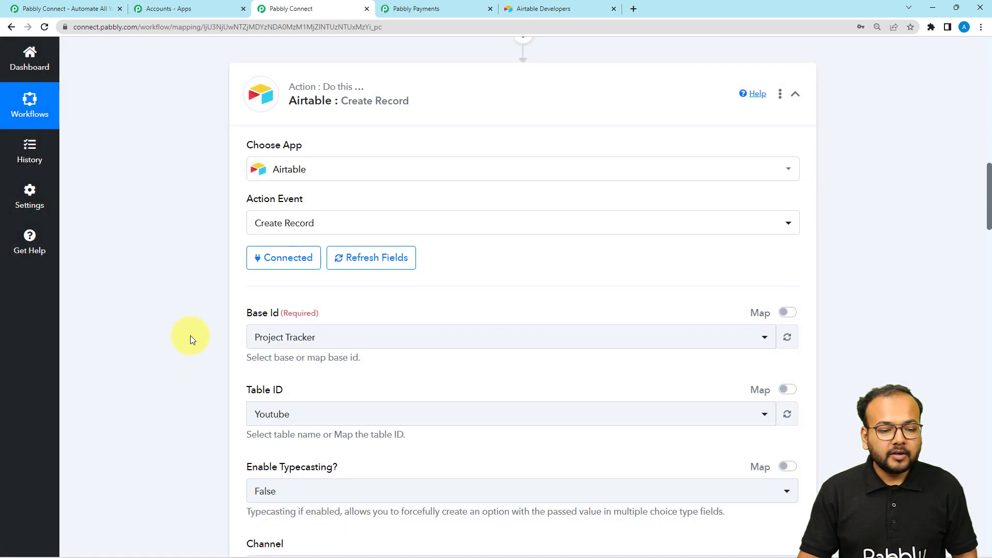
scroll(190, 335, "down", 2)
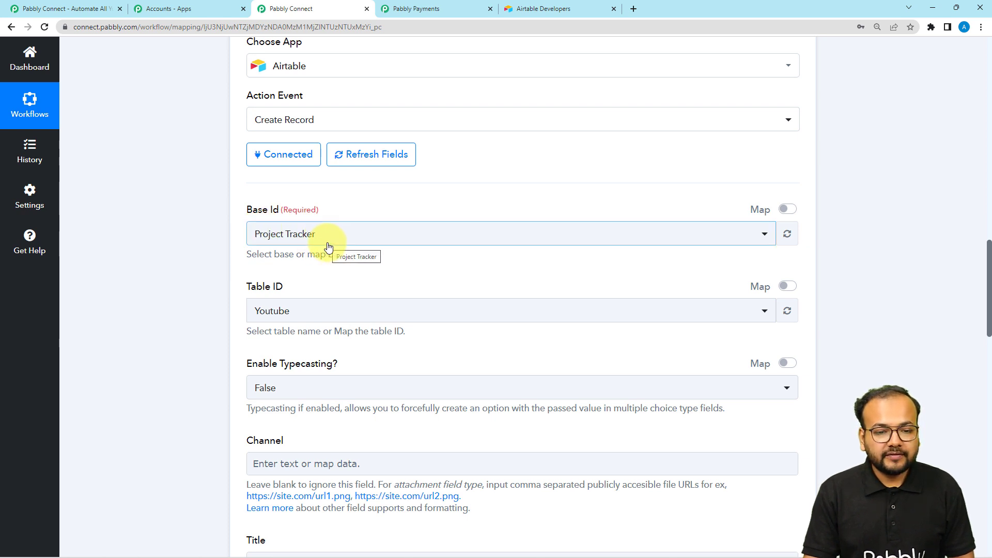
Step: Dismiss Airtable's token-created confirmation and go to the bases list
left_click(522, 8)
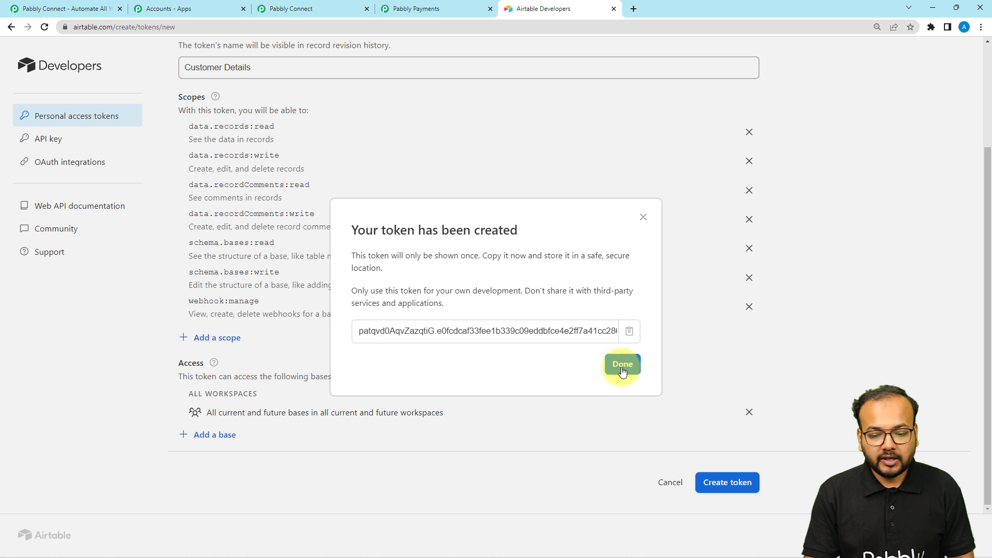
left_click(622, 365)
left_click(915, 65)
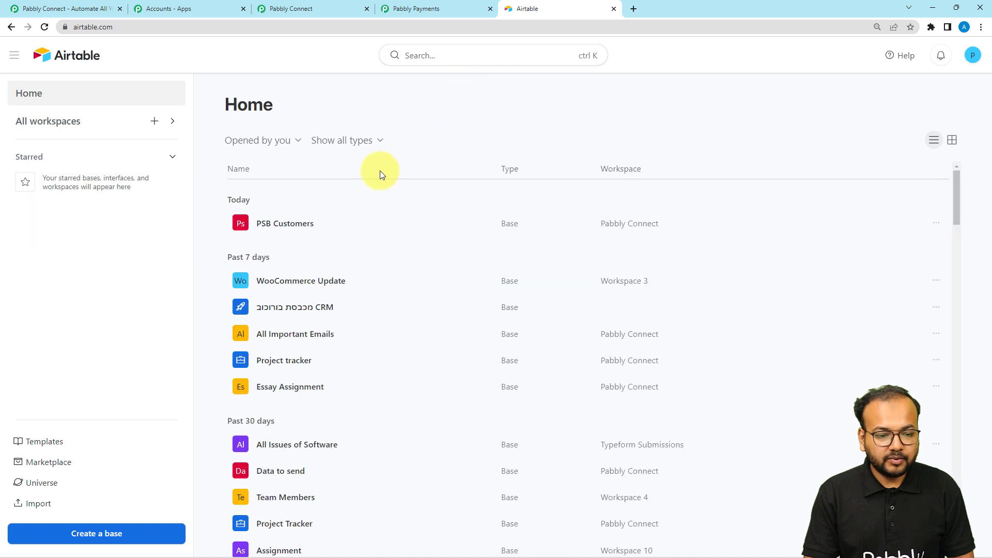
Step: Open the PSB Customers base to view the columns of Table 1
left_click(278, 224)
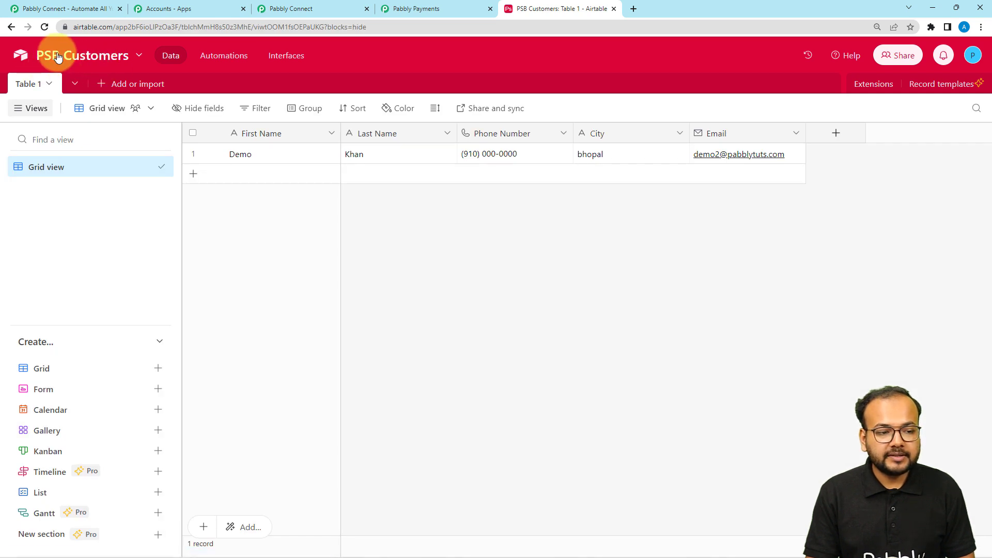
left_click(346, 8)
Step: Select PSB Customers as the base for the Create Record action
left_click(302, 233)
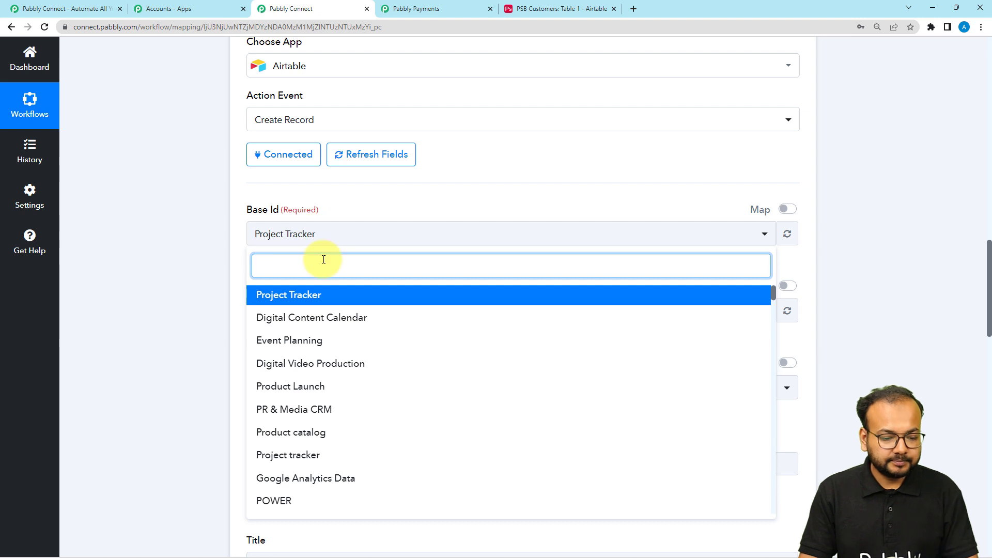
type("psb")
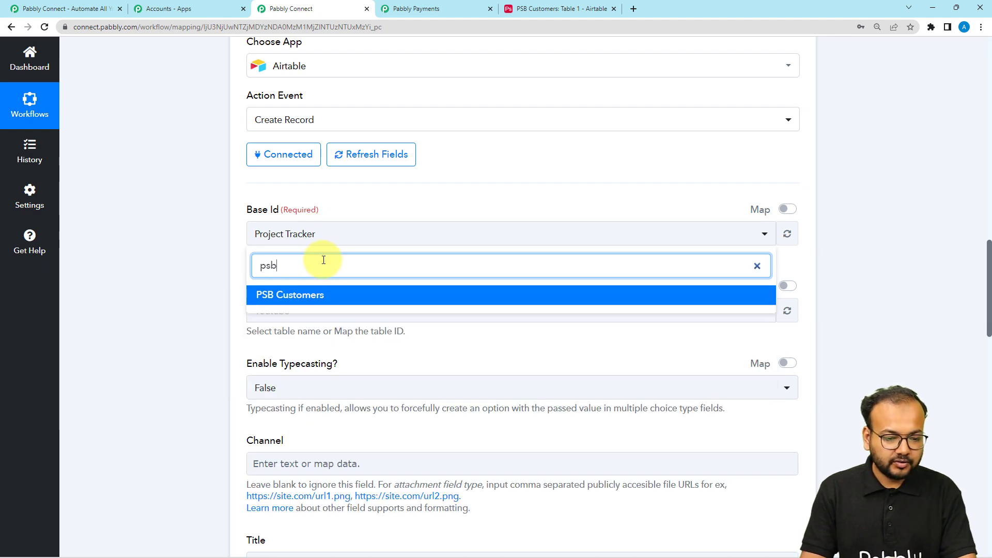
left_click(317, 295)
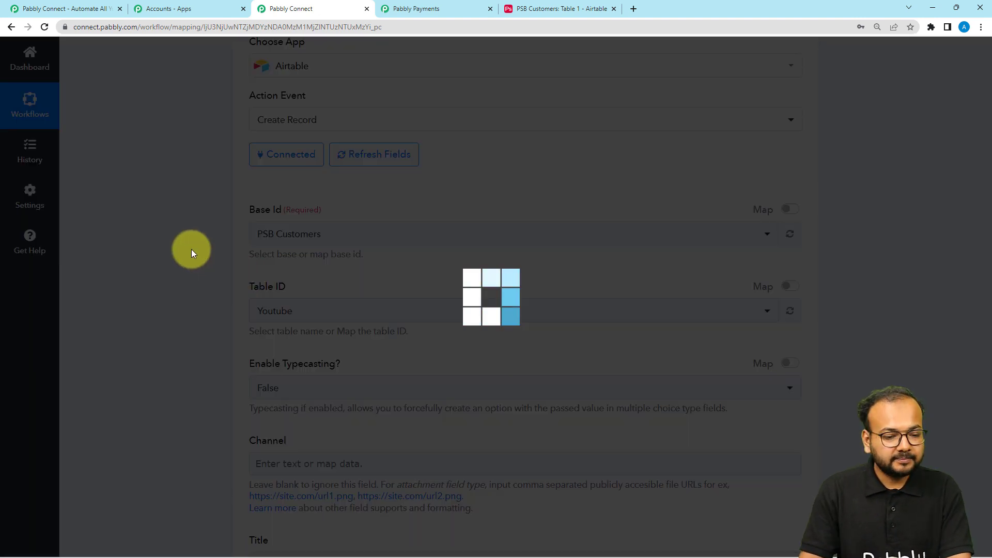
scroll(191, 248, "down", 3)
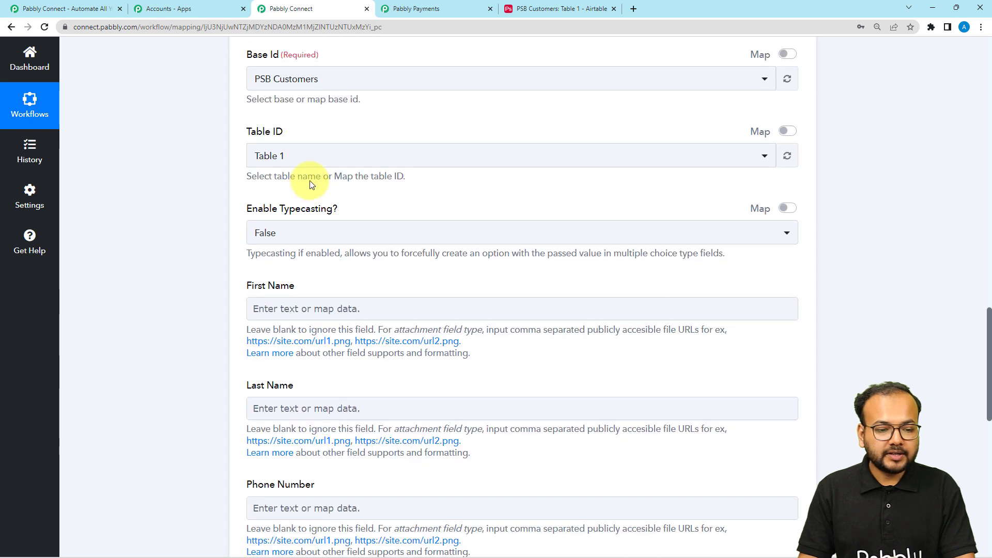
Step: Compare Airtable's columns with the empty First Name, Last Name, Phone Number, City and Email fields
left_click(511, 8)
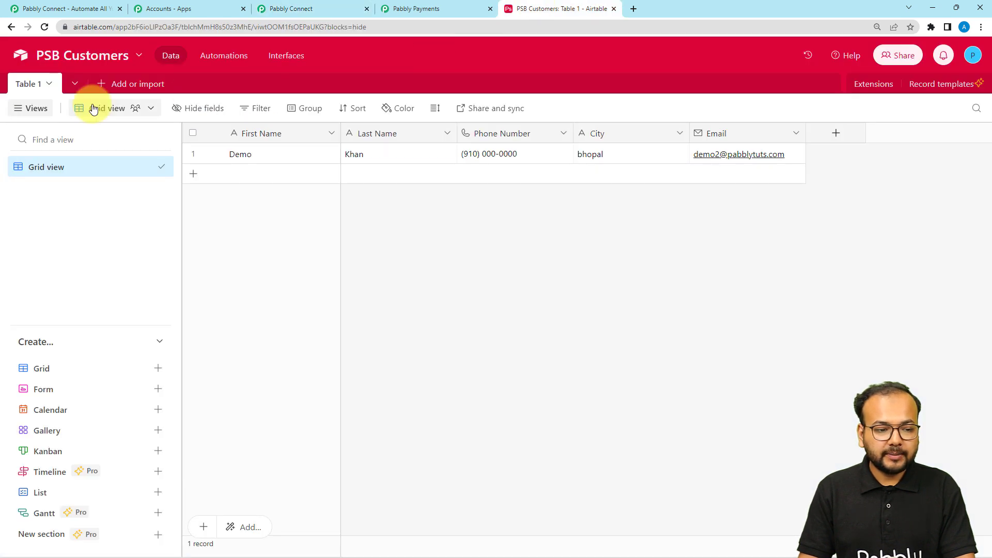
left_click(312, 8)
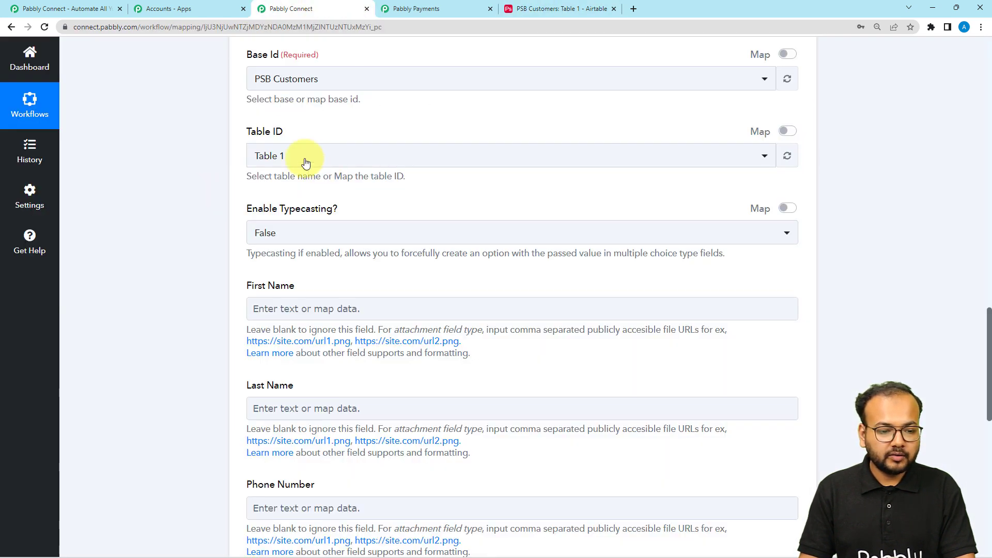
scroll(289, 168, "down", 3)
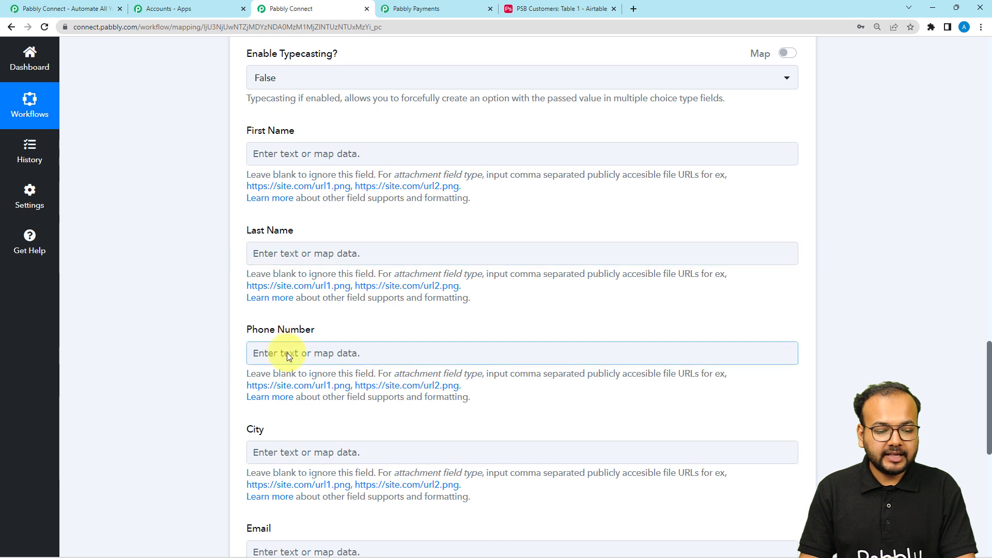
scroll(281, 393, "down", 3)
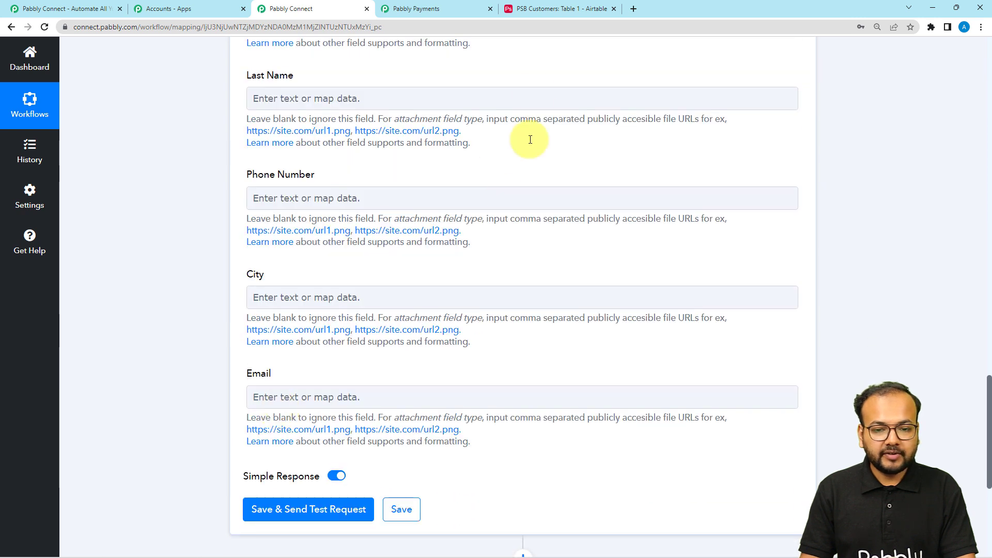
left_click(540, 9)
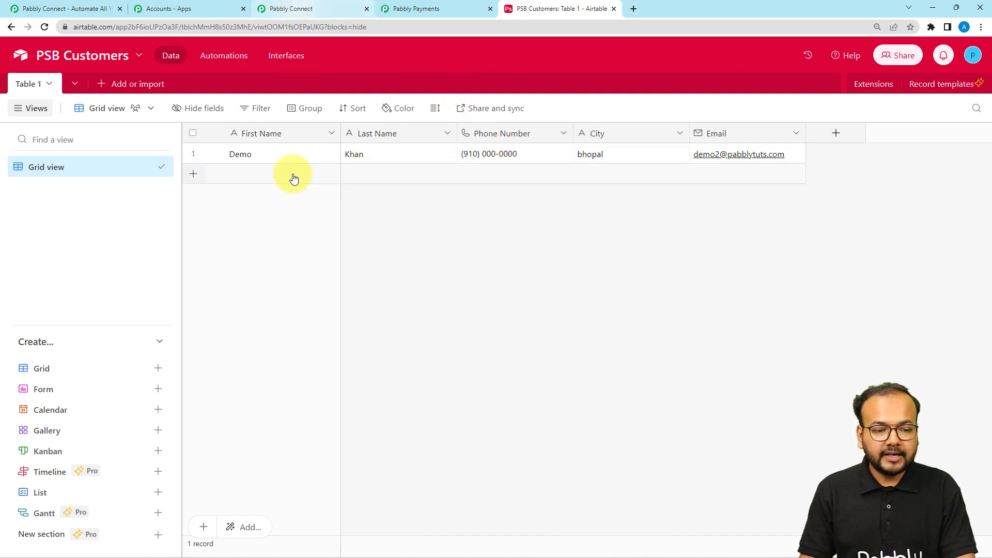
left_click(332, 5)
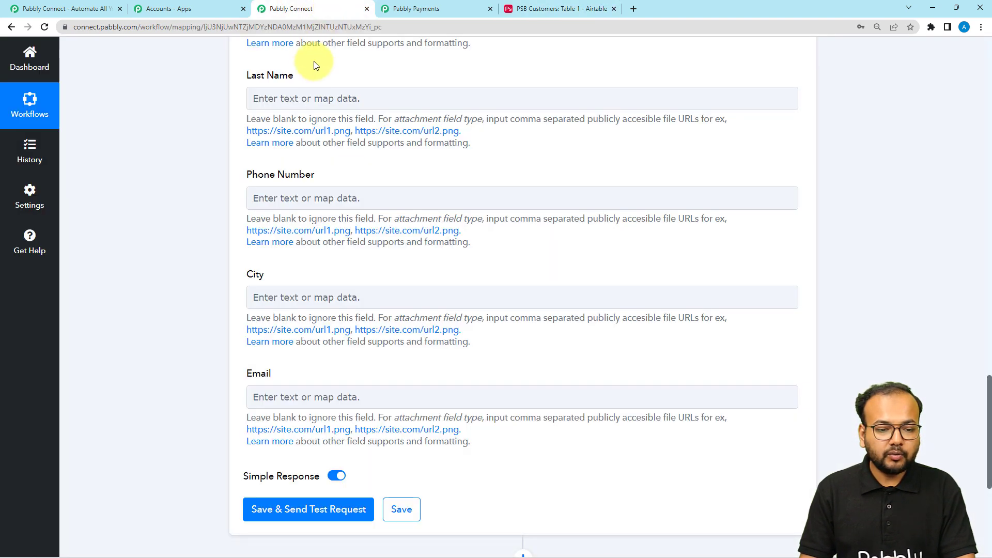
left_click(318, 94)
left_click(300, 223)
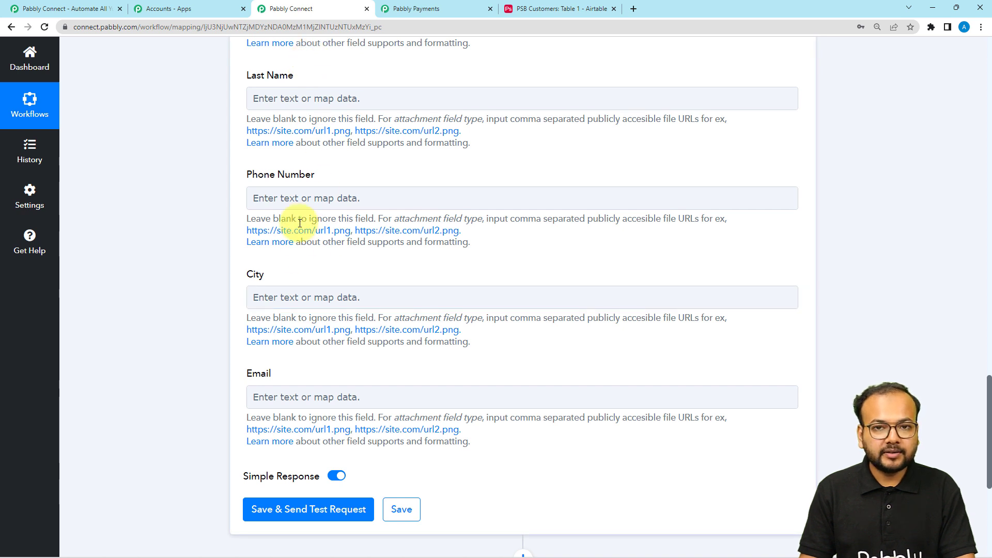
scroll(283, 253, "up", 7)
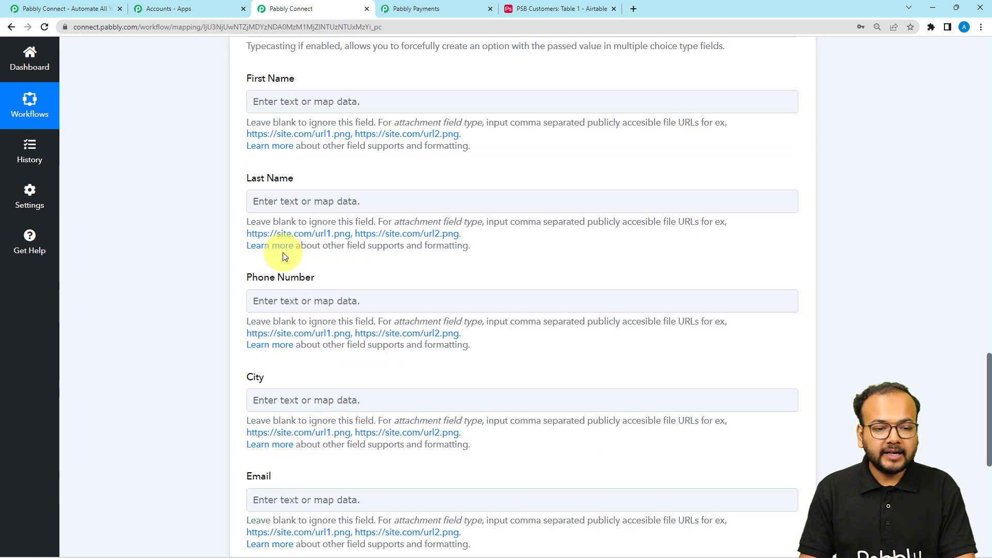
Step: Review the webhook's Response Received data, then open the data choices for First Name
scroll(191, 210, "up", 15)
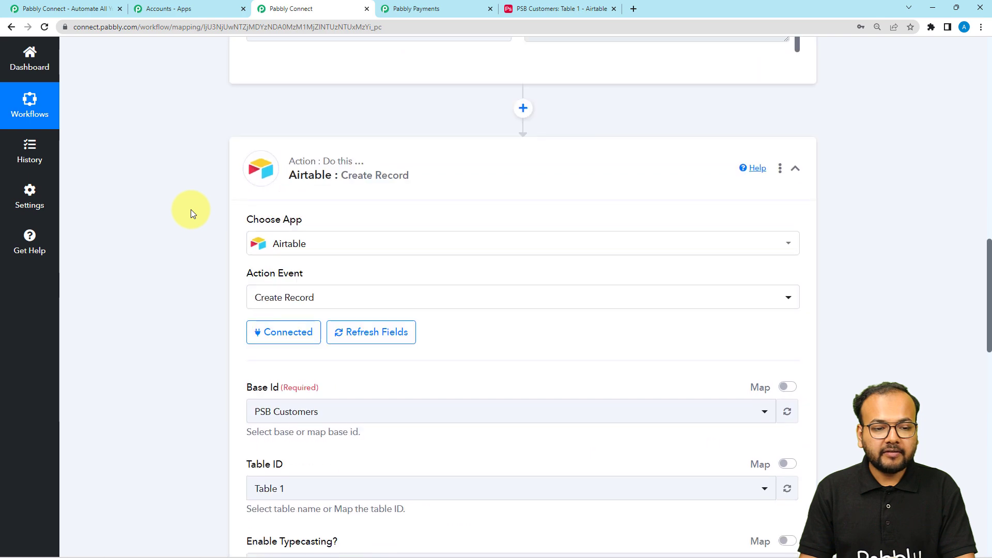
scroll(325, 219, "up", 10)
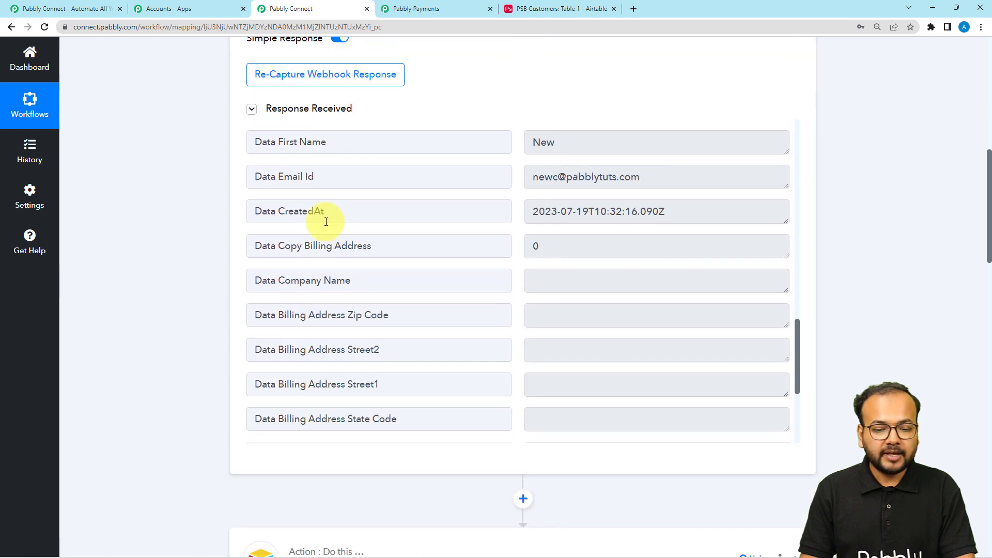
scroll(367, 249, "up", 15)
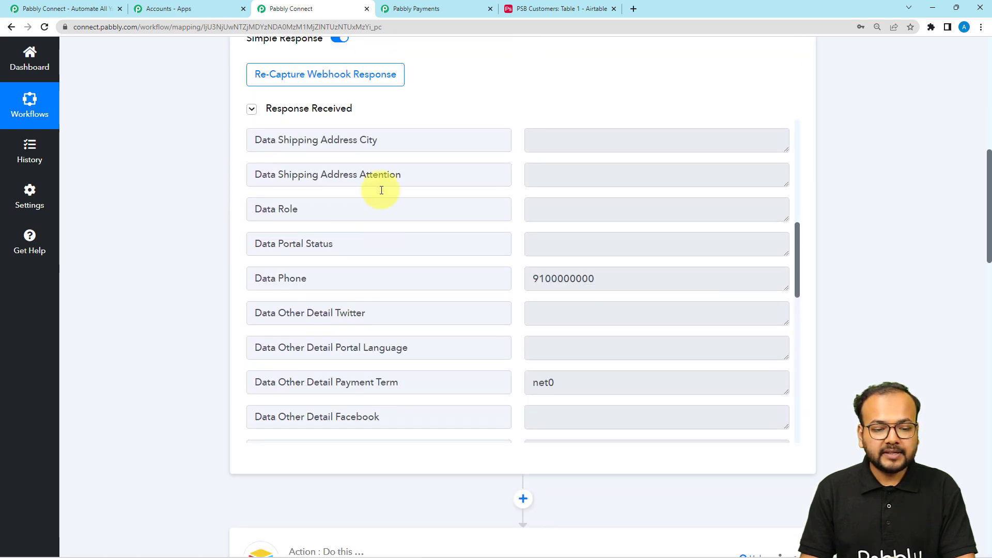
middle_click(189, 238)
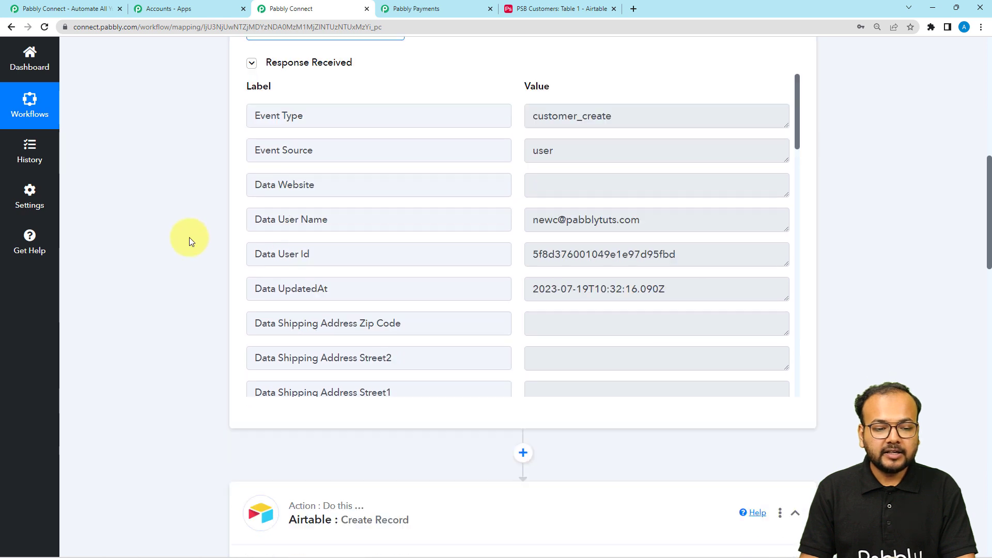
scroll(190, 294, "down", 12)
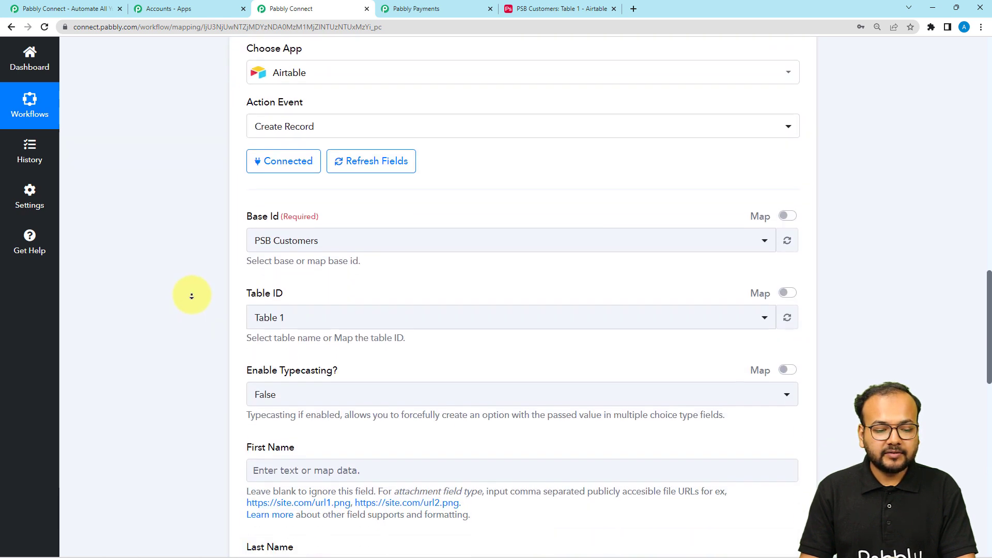
middle_click(191, 299)
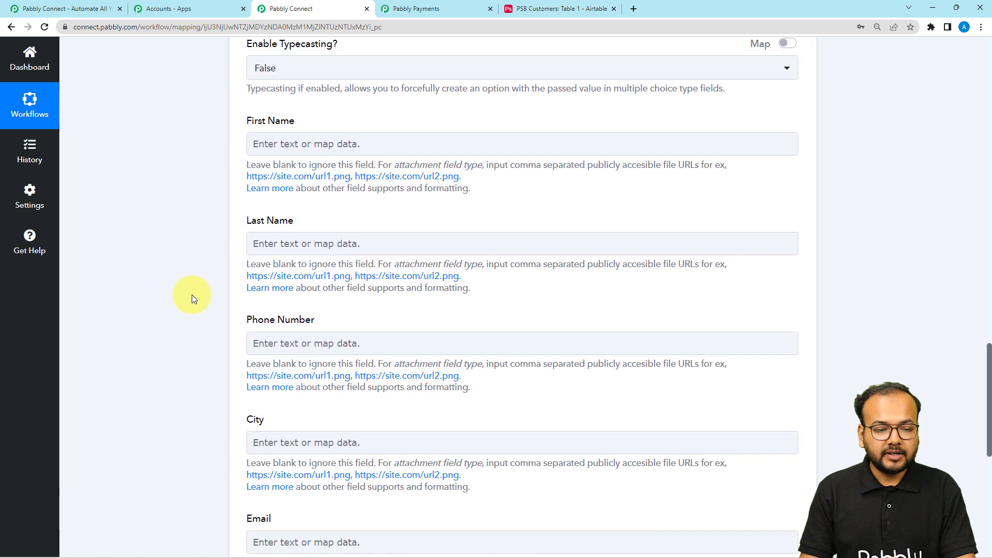
left_click(292, 144)
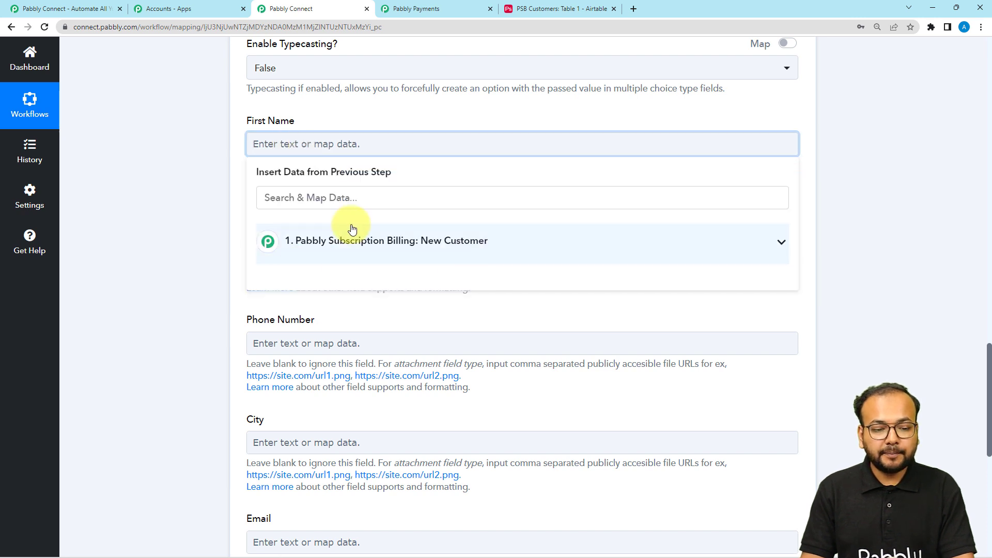
Step: Map the New Customer trigger's Data First Name into the First Name field
left_click(394, 251)
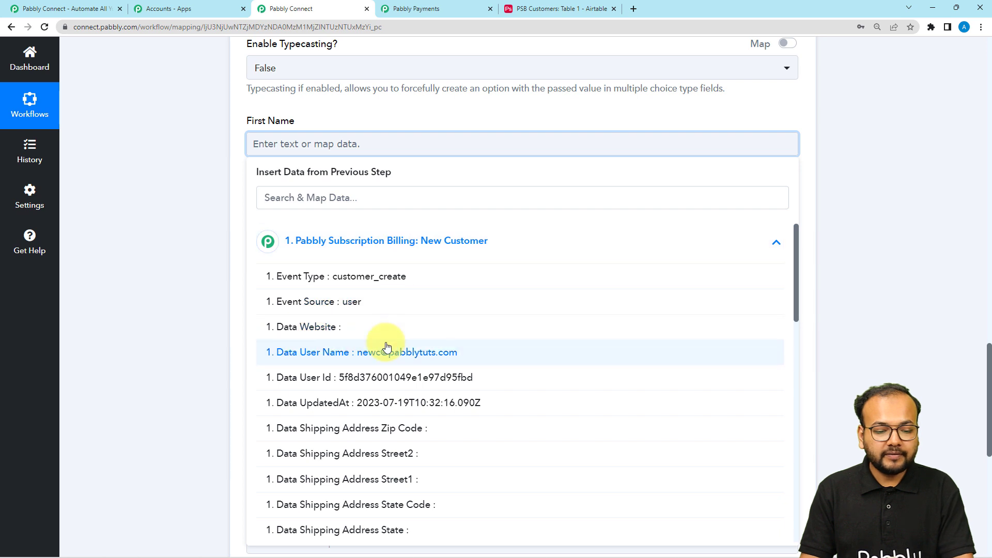
scroll(387, 347, "down", 3)
scroll(387, 347, "down", 8)
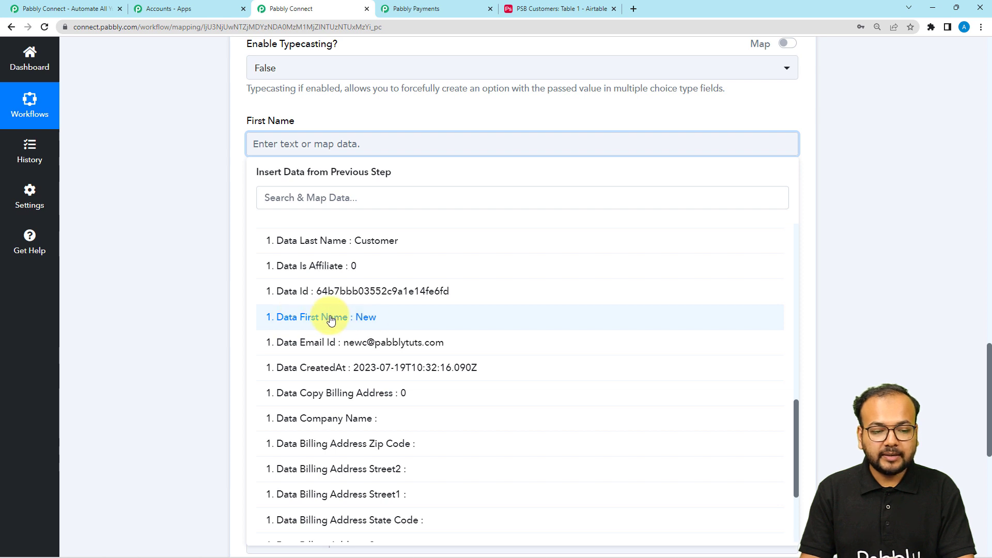
left_click(332, 318)
left_click(187, 194)
scroll(290, 258, "down", 2)
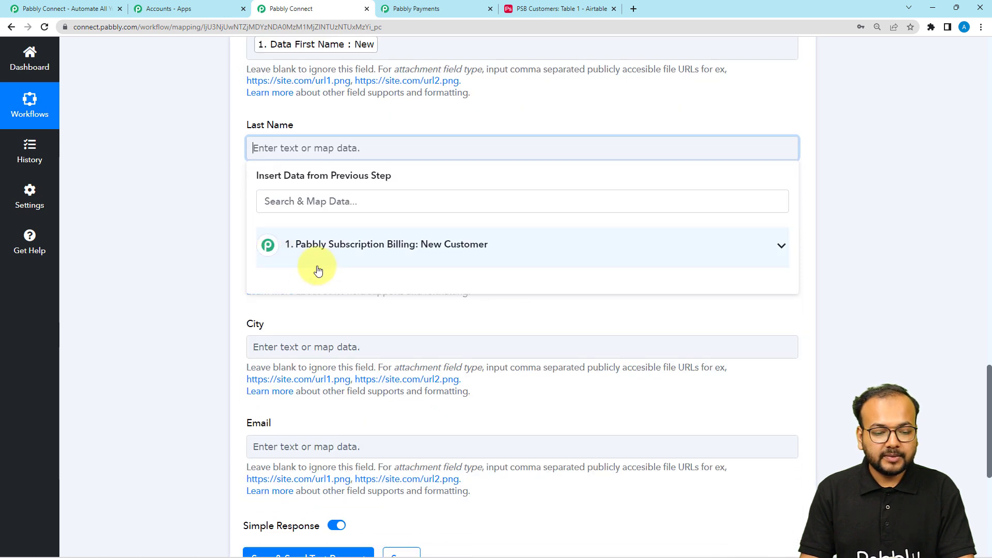
Step: Map last name, phone, billing city and the user name email into the remaining fields
left_click(318, 258)
scroll(310, 394, "down", 6)
scroll(310, 394, "down", 5)
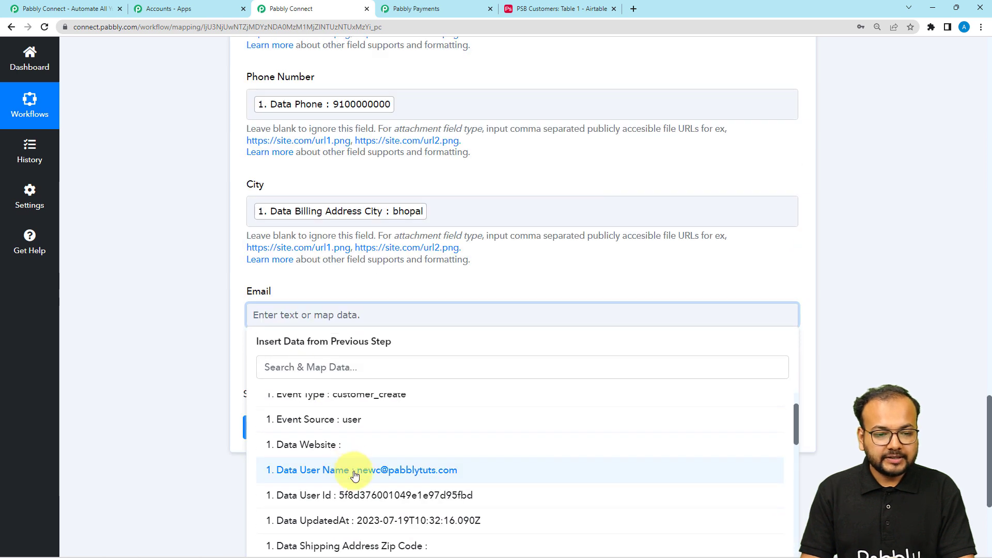
left_click(351, 470)
left_click(159, 301)
scroll(160, 301, "up", 2)
scroll(160, 301, "up", 2)
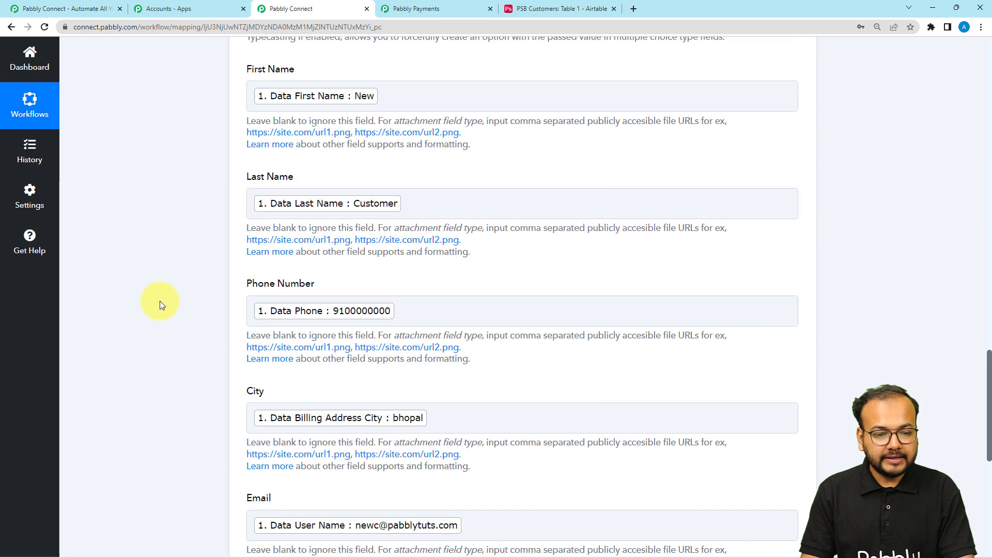
scroll(160, 301, "down", 5)
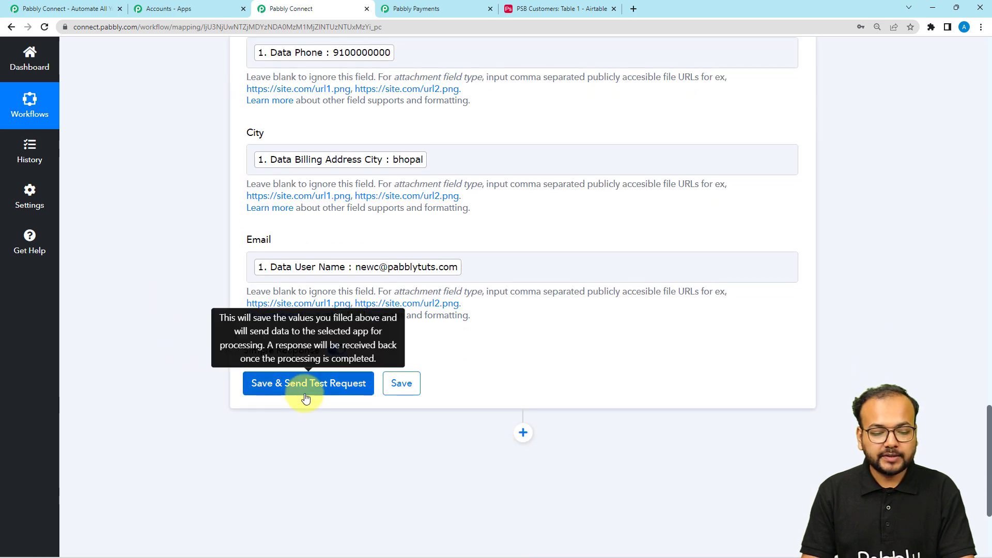
scroll(182, 287, "up", 2)
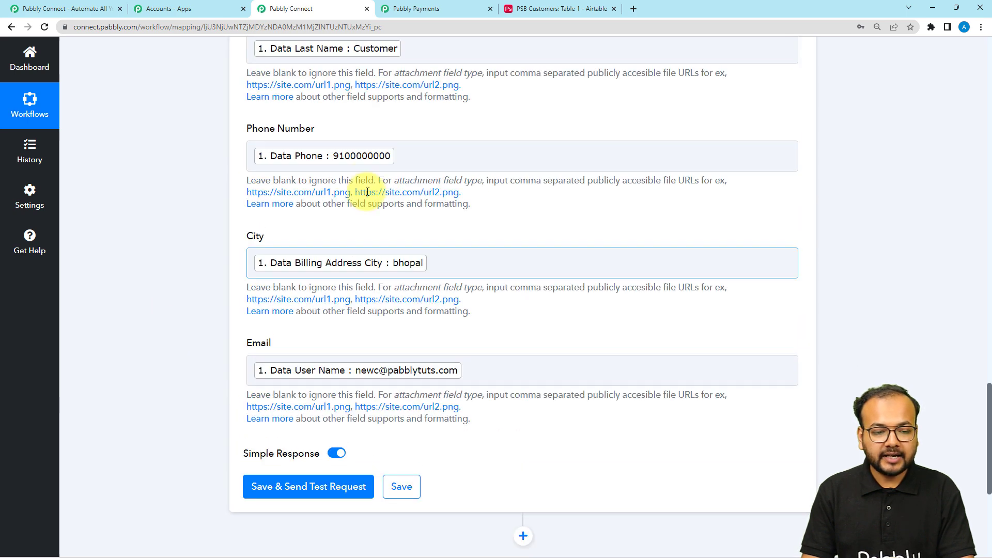
Step: Save the mapping and send a test that creates the customer's record in Airtable
left_click(550, 12)
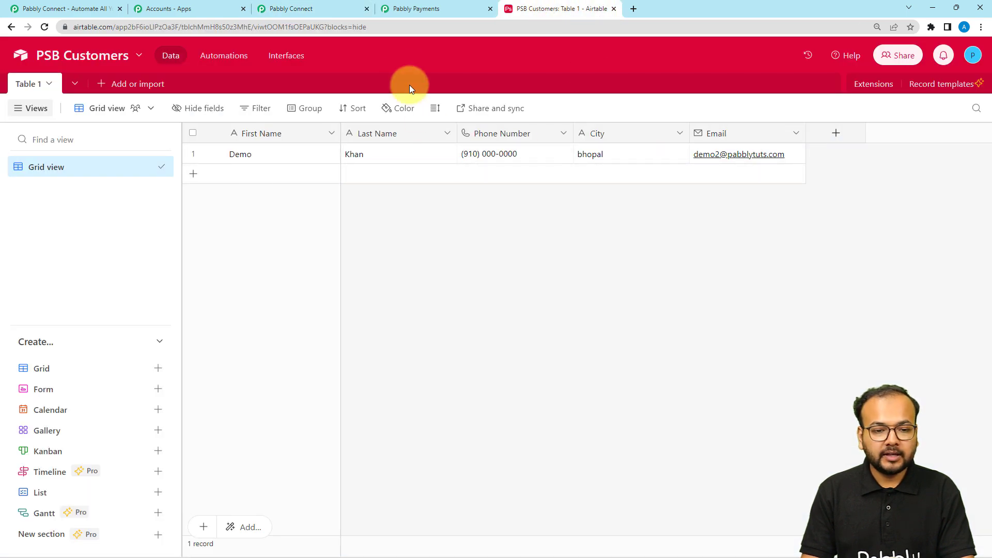
left_click(292, 8)
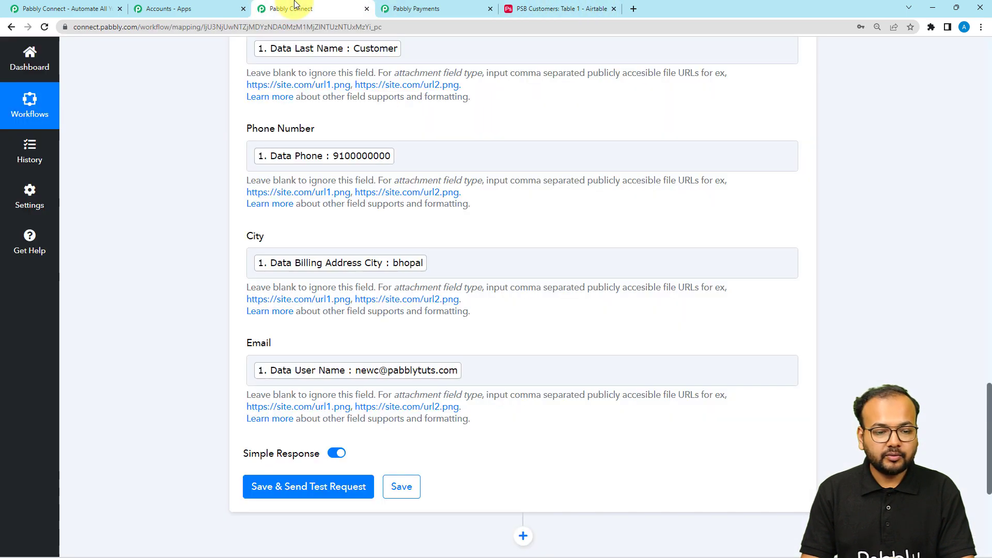
left_click(265, 489)
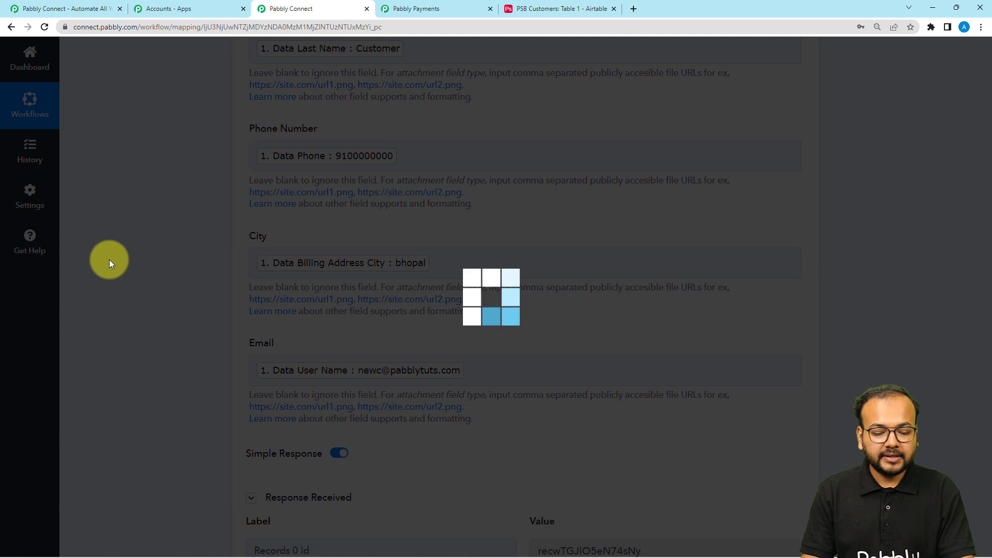
scroll(110, 259, "down", 6)
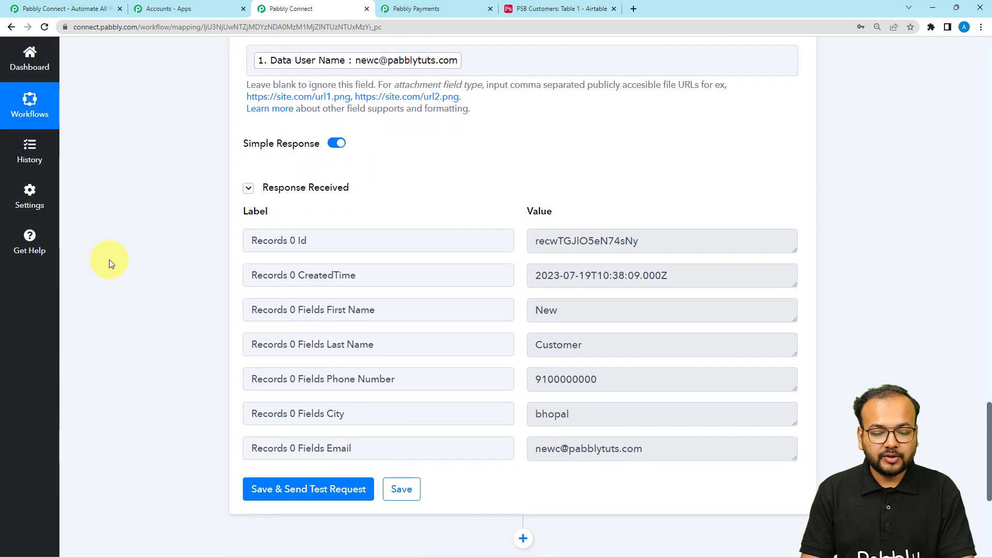
Step: Reload the PSB Customers table in Airtable to show the New Customer record as row two
left_click(530, 14)
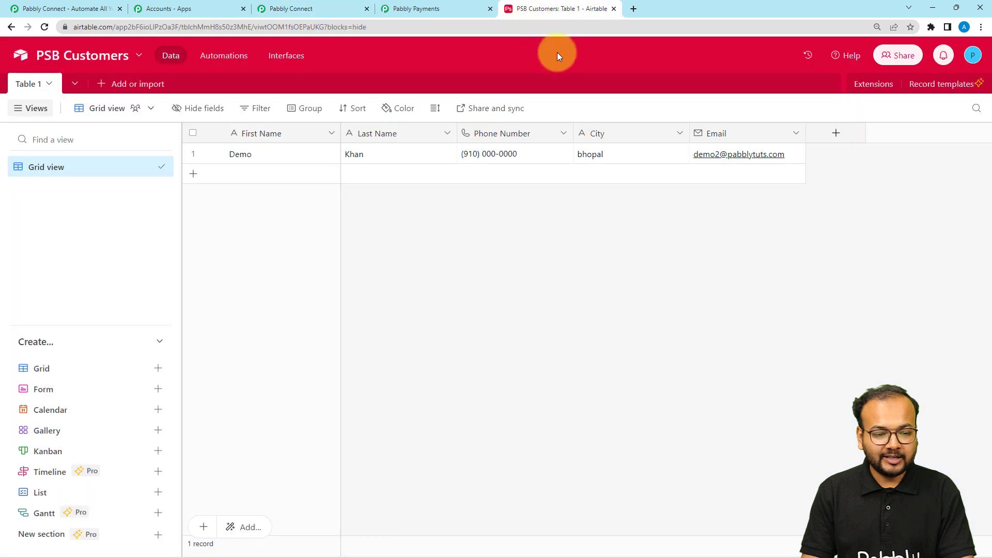
left_click(45, 29)
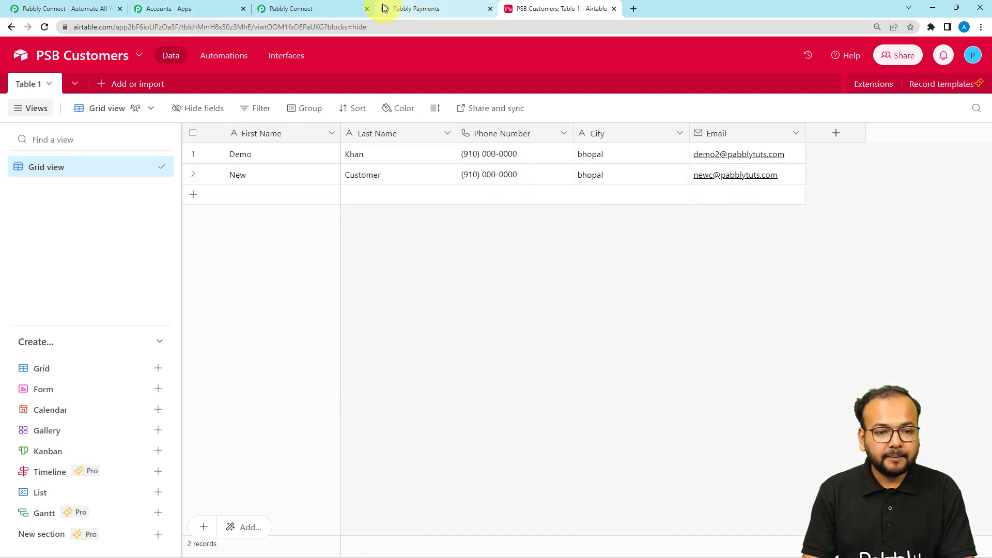
Step: Collapse the Airtable Create Record action and the Subscription Billing New Customer trigger cards
left_click(324, 8)
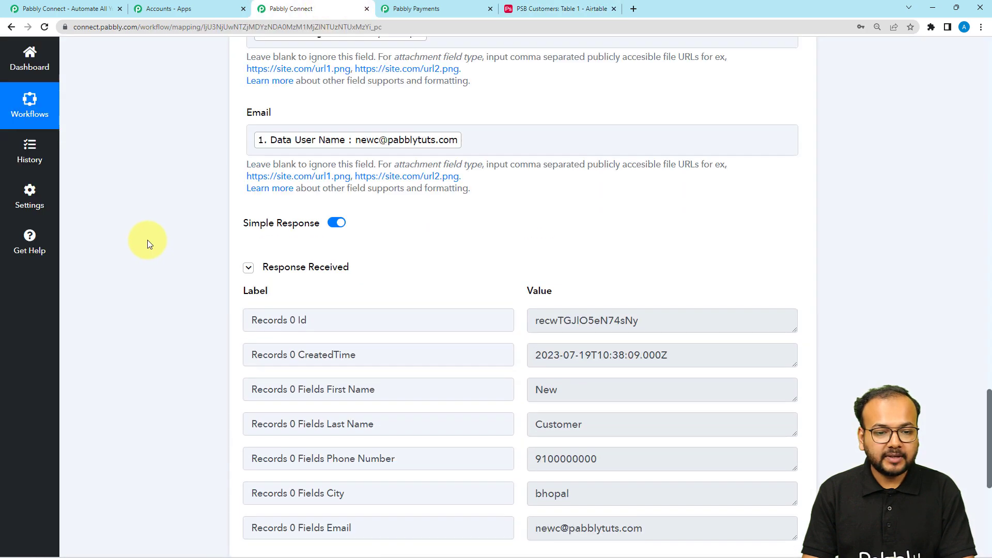
scroll(148, 239, "up", 10)
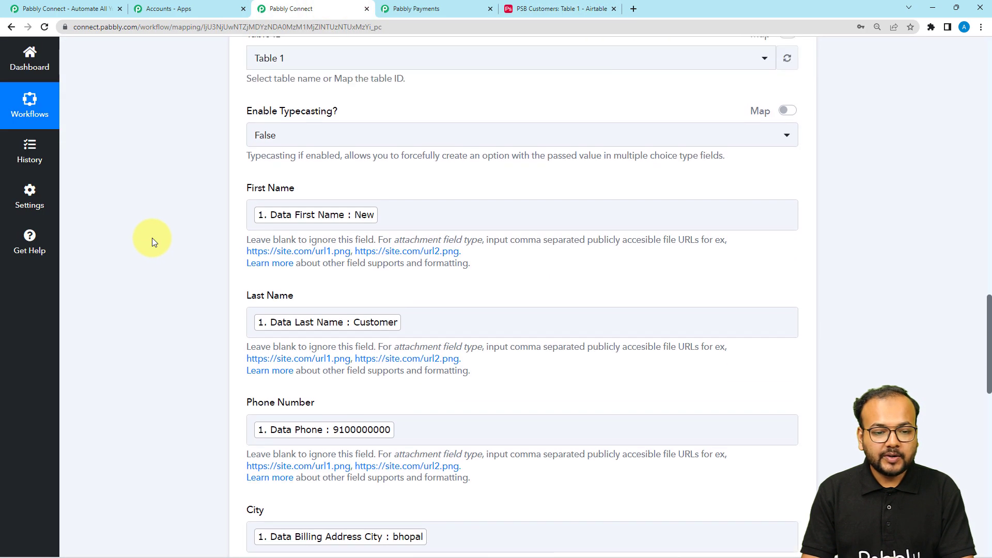
scroll(152, 238, "up", 8)
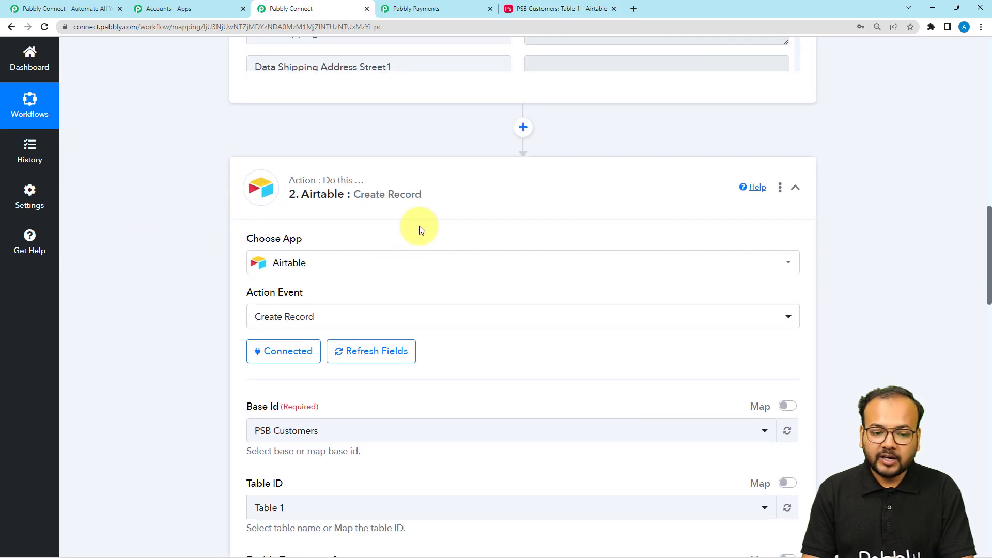
left_click(441, 194)
scroll(447, 230, "up", 4)
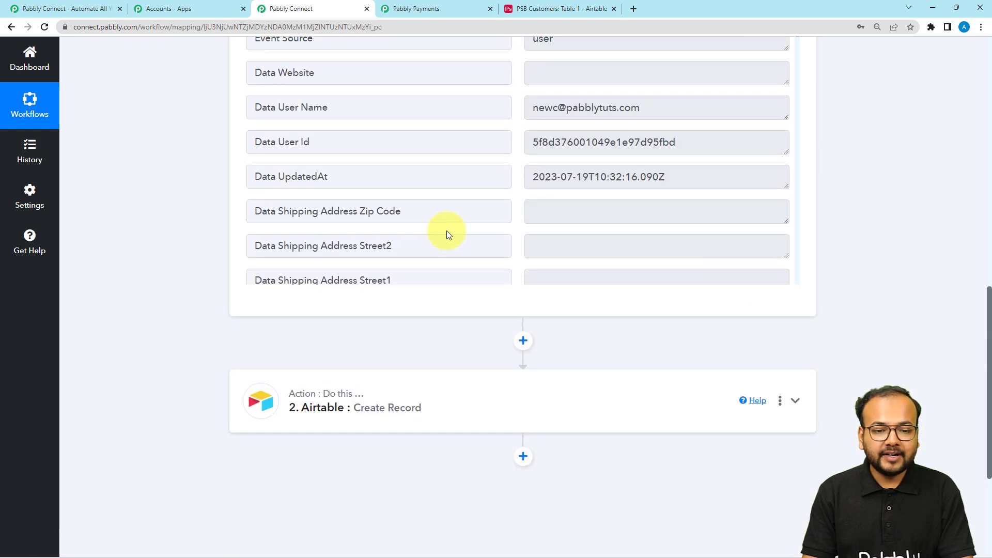
scroll(447, 234, "up", 12)
left_click(448, 235)
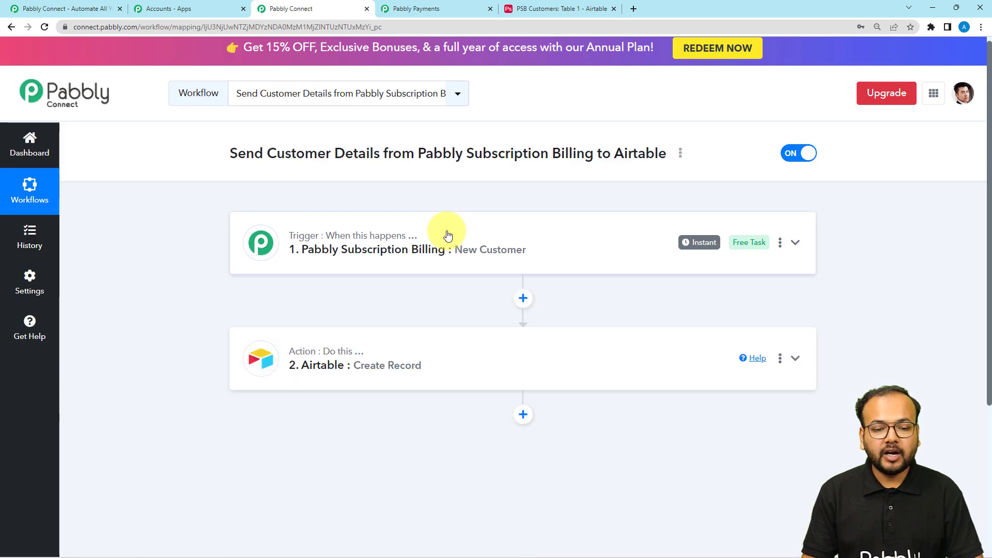